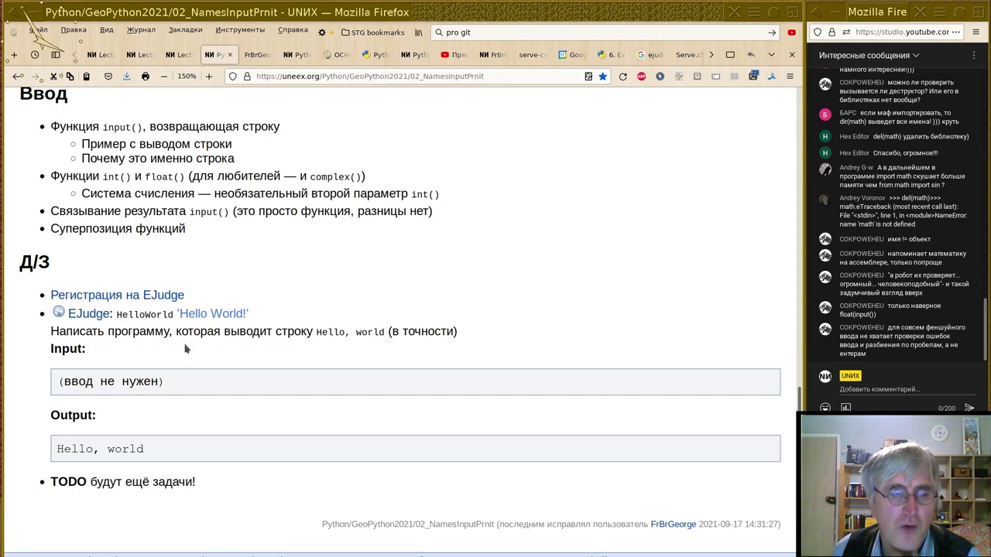
Open the 'Hello World!' homework page from the Д/З section and start editing it in text mode.
{"action": "triple_click", "coordinate": [98, 381]}
{"action": "triple_click", "coordinate": [107, 443]}
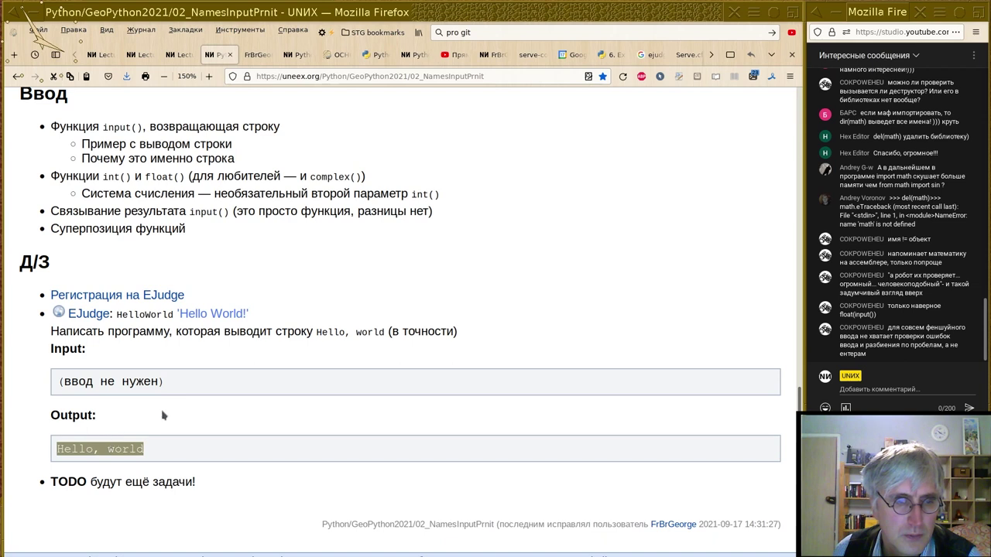
{"action": "left_click", "coordinate": [188, 362]}
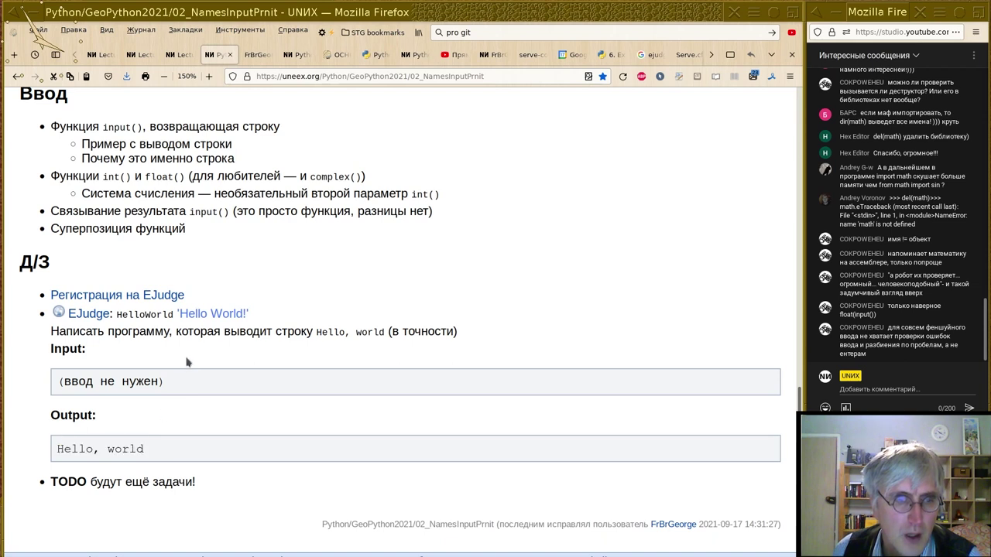
{"action": "left_click", "coordinate": [207, 317]}
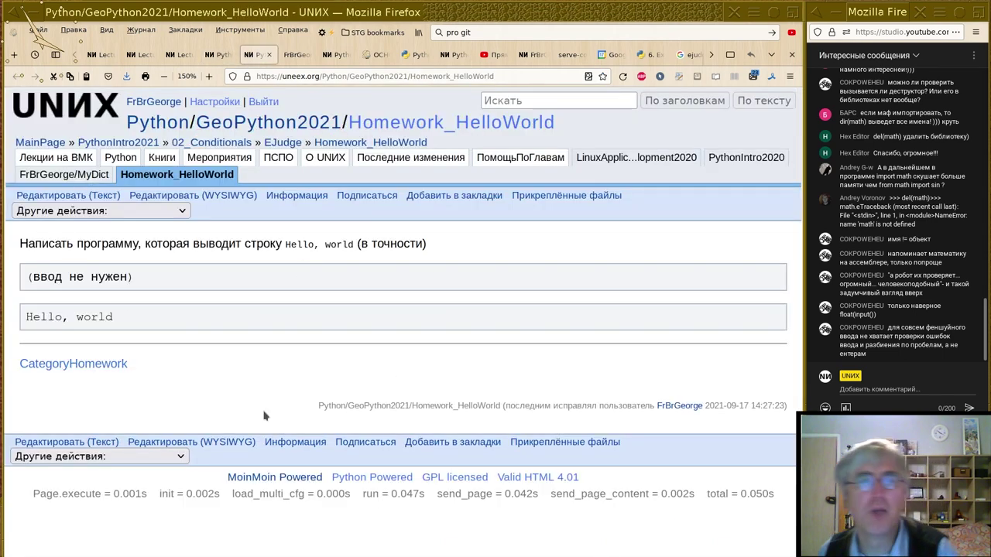
{"action": "left_click", "coordinate": [69, 198]}
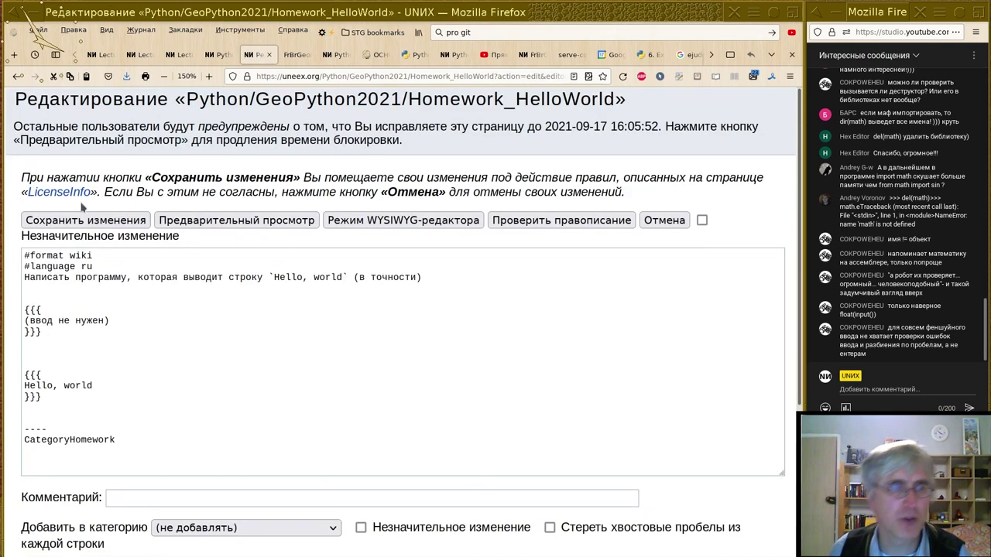
Add the line "Осторожно, текст задачи на самом EJ с подвохом!" above the separator, save the page and dismiss the notice.
{"action": "left_click", "coordinate": [36, 422]}
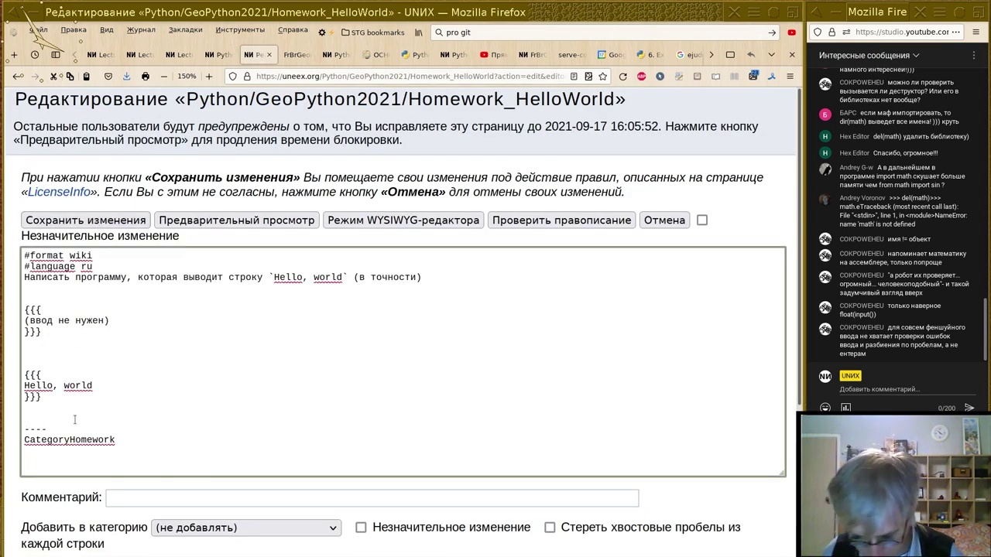
{"action": "type", "text": "Ост"}
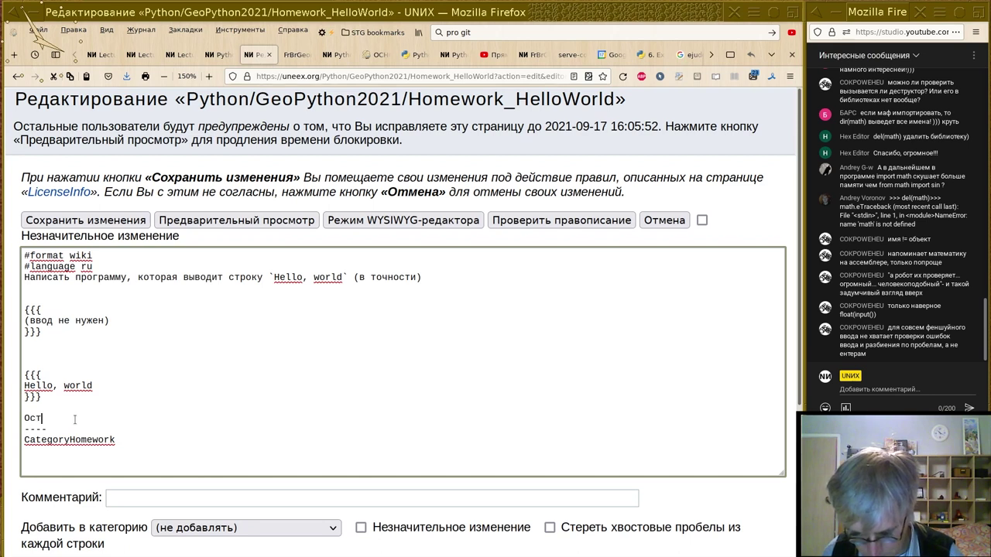
{"action": "type", "text": "орожно,"}
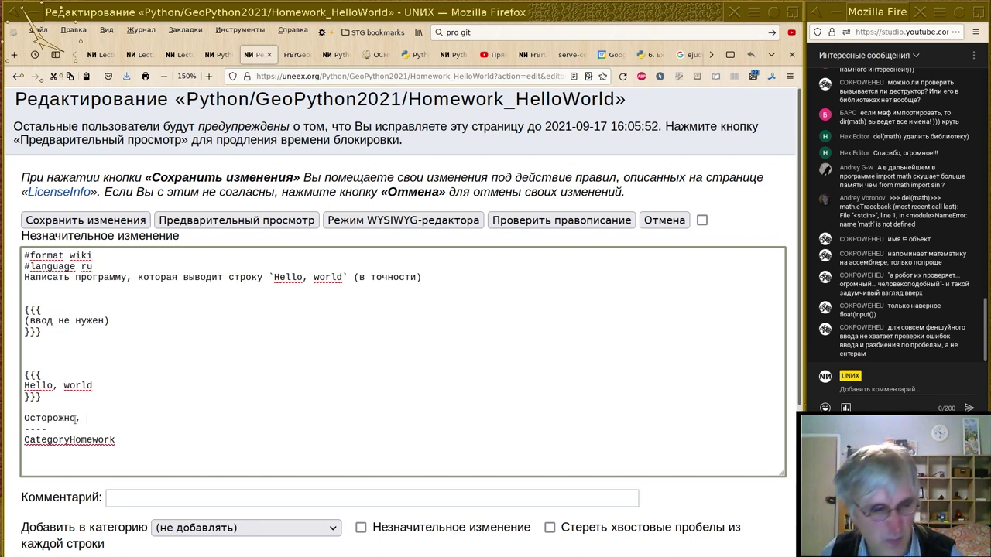
{"action": "key", "text": "BackSpace"}
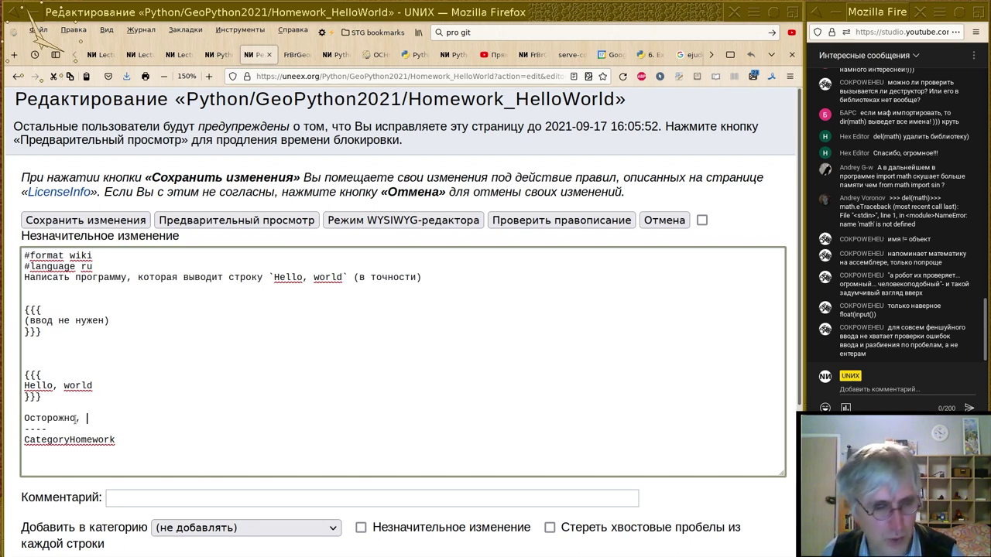
{"action": "type", "text": ", текст зада"}
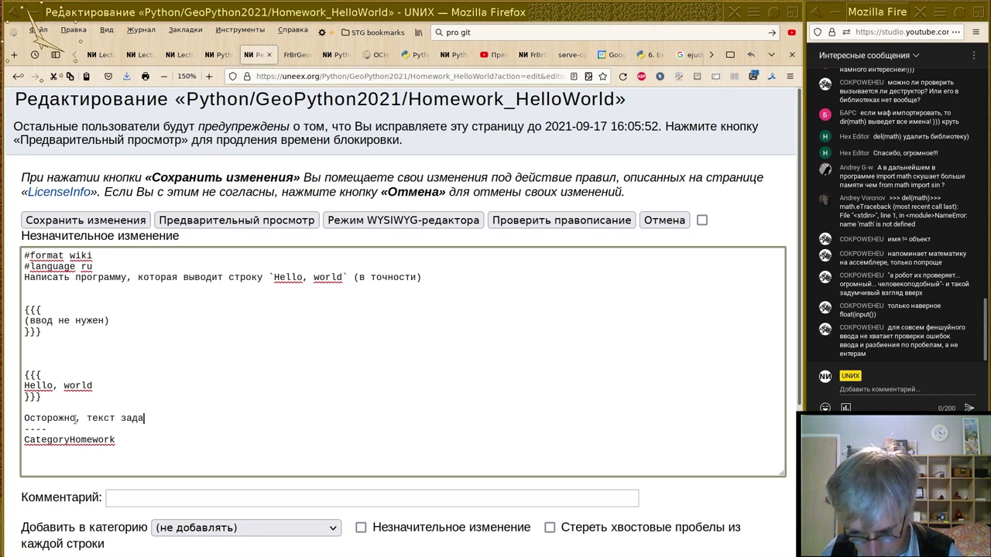
{"action": "type", "text": "чи на самом EJ с п"}
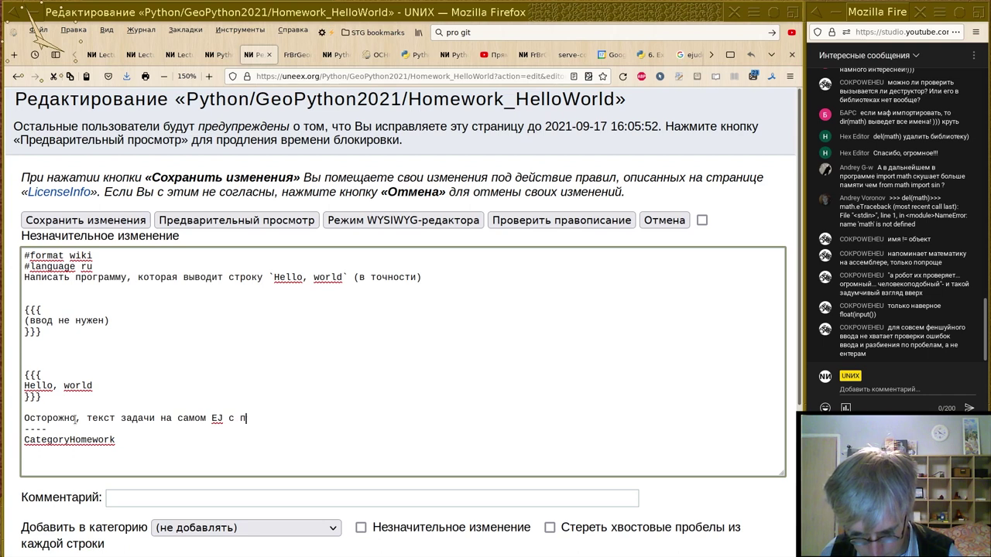
{"action": "type", "text": "одвохом!"}
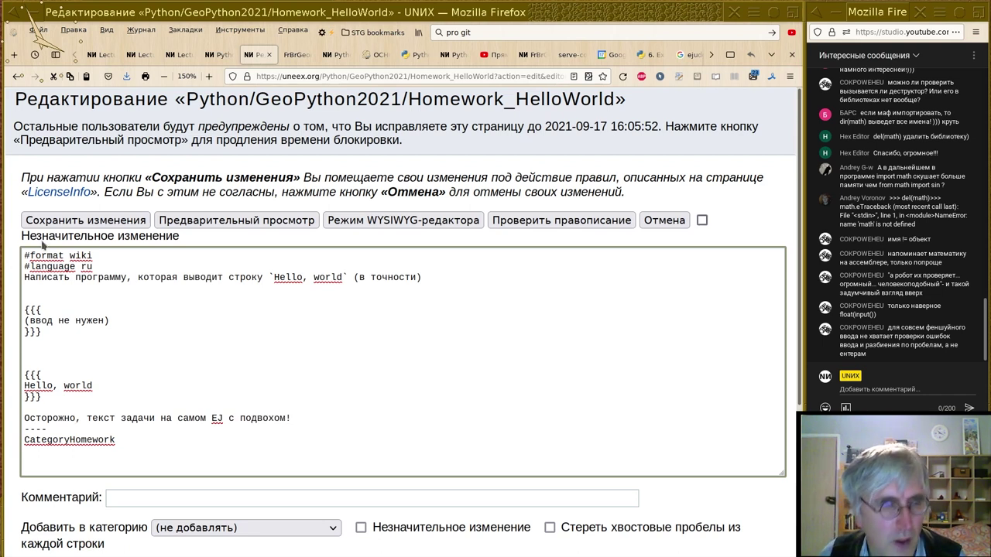
{"action": "left_click", "coordinate": [87, 221]}
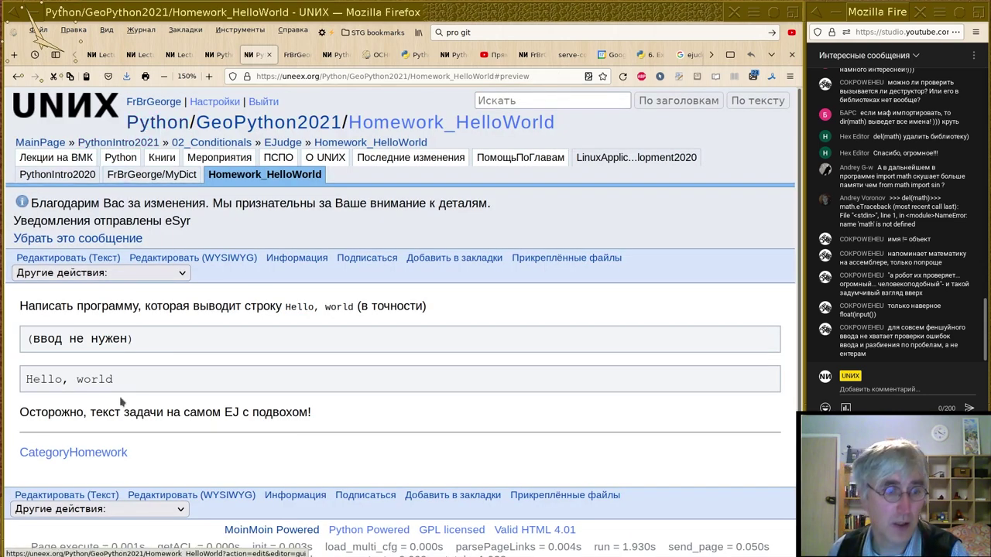
{"action": "left_click", "coordinate": [81, 244]}
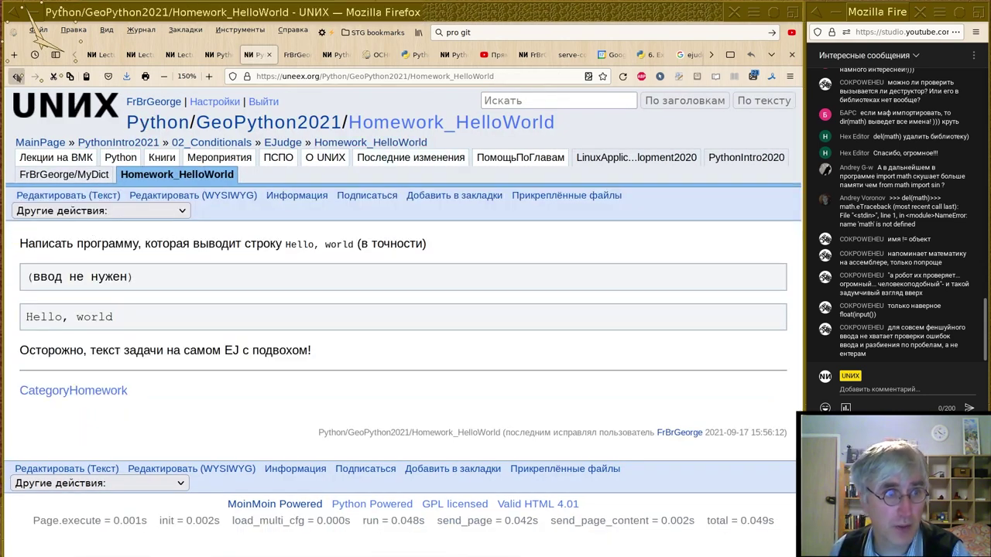
Return to the 02_NamesInputPrnit lecture page and reload it.
{"action": "left_click", "coordinate": [17, 76]}
{"action": "left_click", "coordinate": [17, 76]}
{"action": "left_click", "coordinate": [16, 77]}
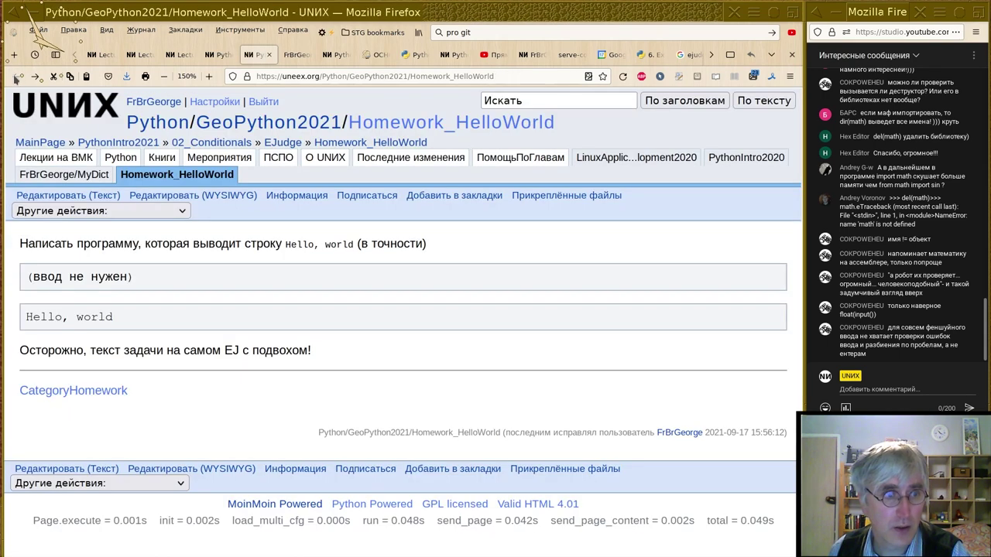
{"action": "left_click", "coordinate": [15, 78]}
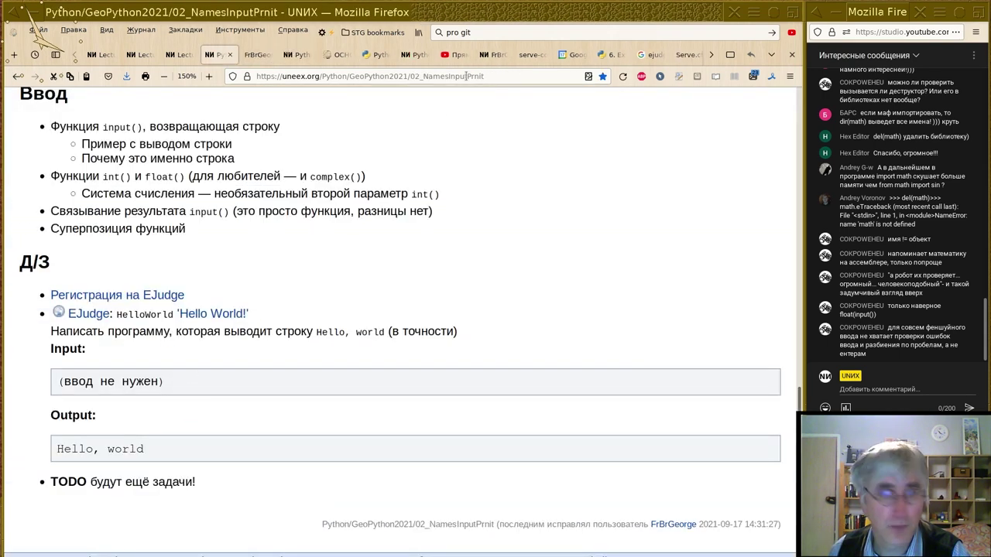
{"action": "left_click", "coordinate": [624, 75]}
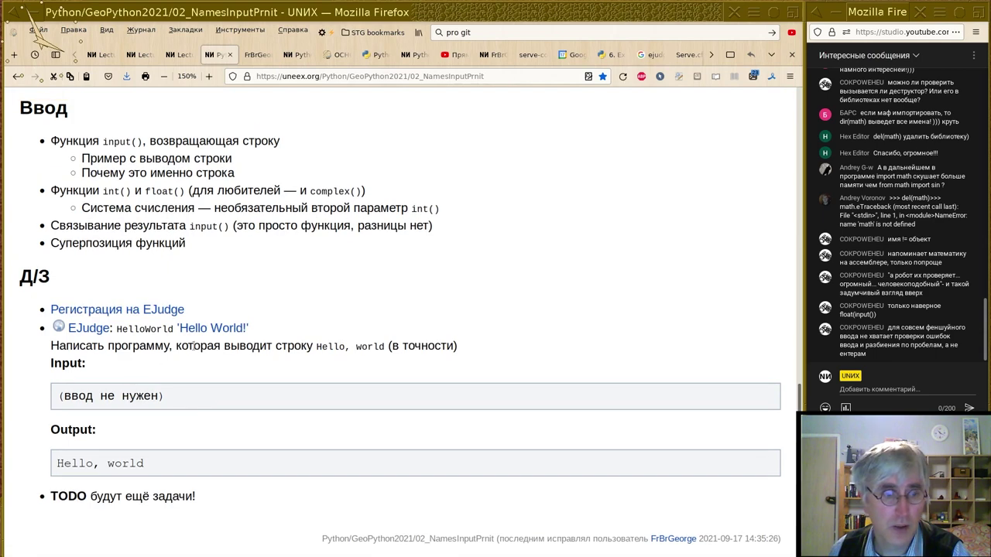
Check the edited 'Hello World!' homework page in a separate tab and return to the lecture page.
{"action": "middle_click", "coordinate": [221, 328]}
{"action": "left_click", "coordinate": [254, 56]}
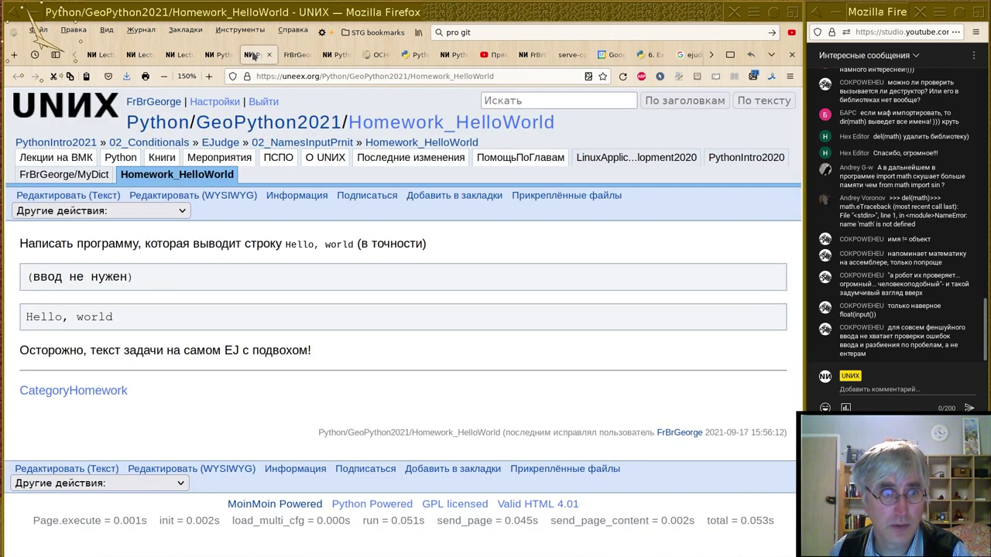
{"action": "left_click", "coordinate": [221, 55]}
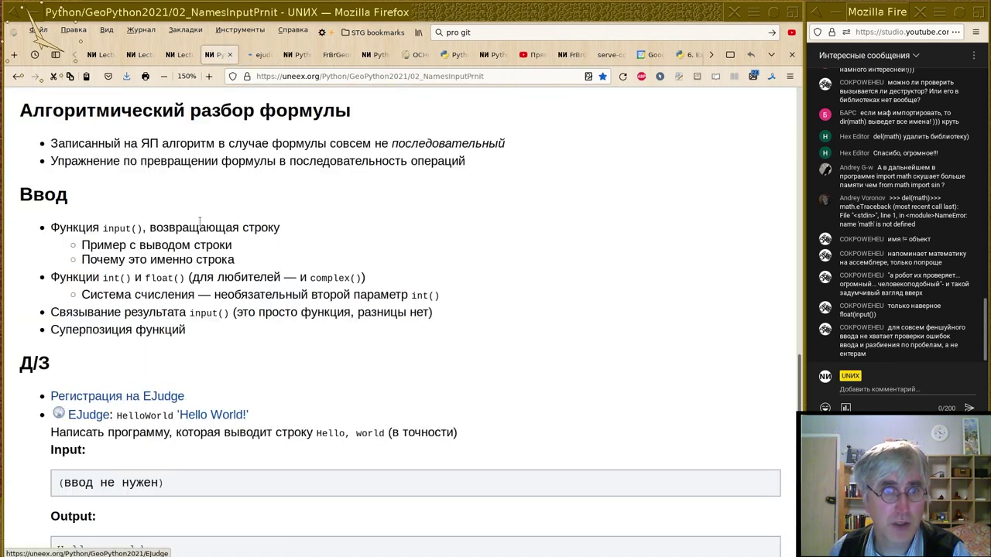
Log in to the EJudge contest with the prefilled credentials and open the HelloWorld problem's submission page.
{"action": "left_click", "coordinate": [254, 54]}
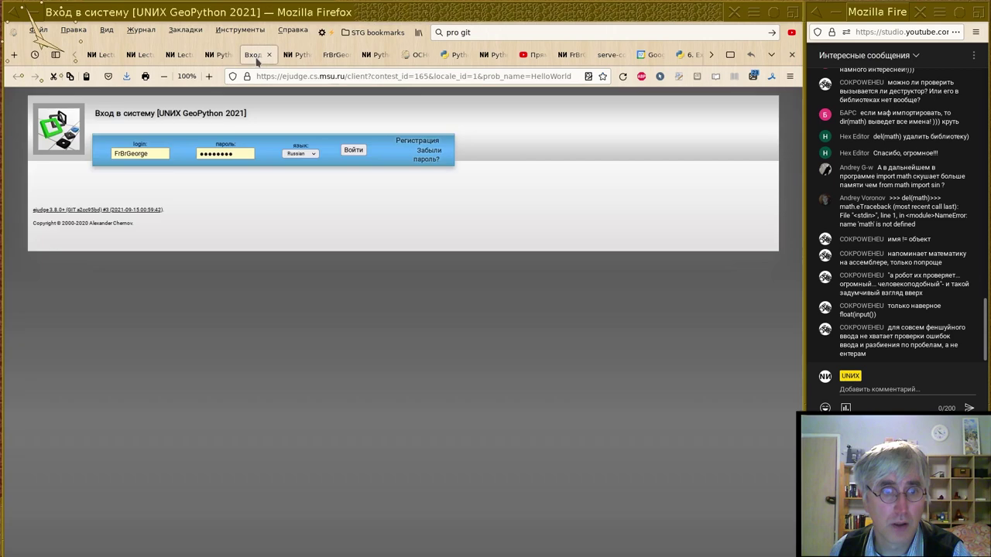
{"action": "left_click", "coordinate": [354, 151]}
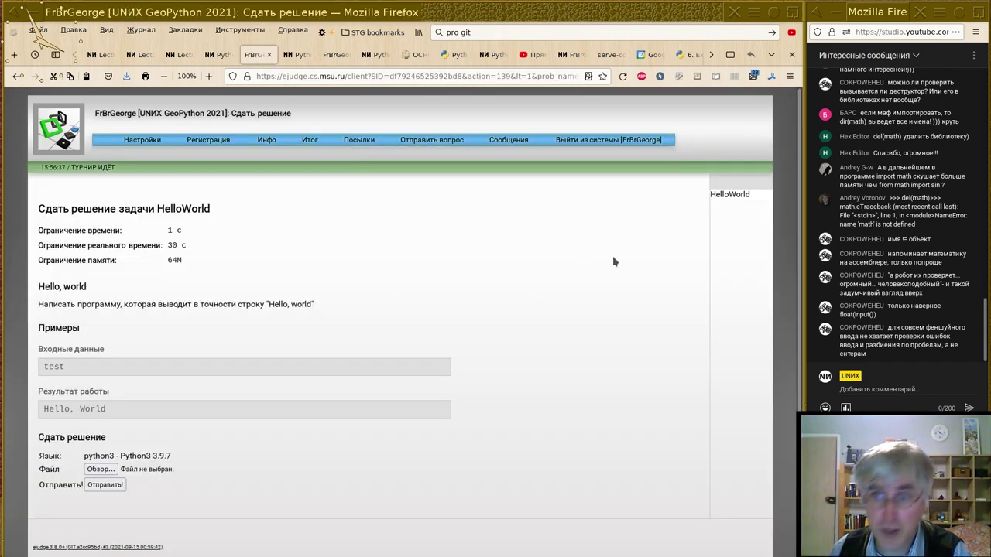
{"action": "left_click", "coordinate": [730, 197]}
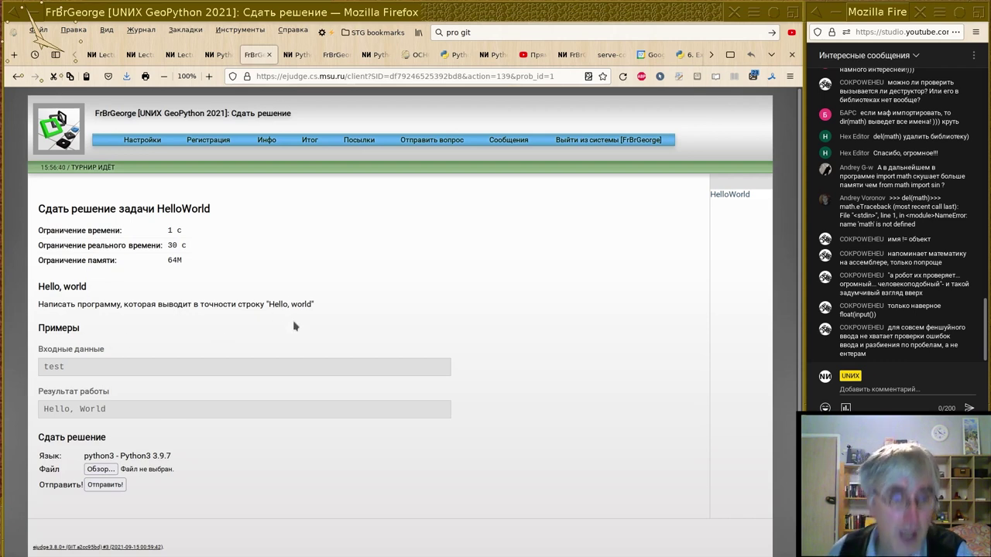
{"action": "scroll", "coordinate": [294, 325], "scroll_direction": "down", "scroll_amount": 1}
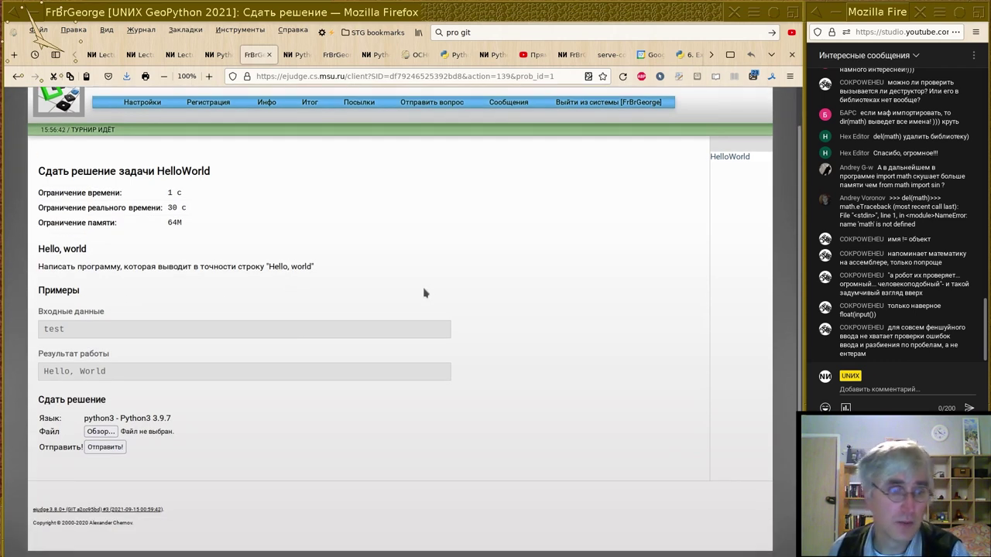
Switch to IDLE and create a new empty file, placing its window so the EJudge sample output stays visible.
{"action": "key", "text": "alt+Tab"}
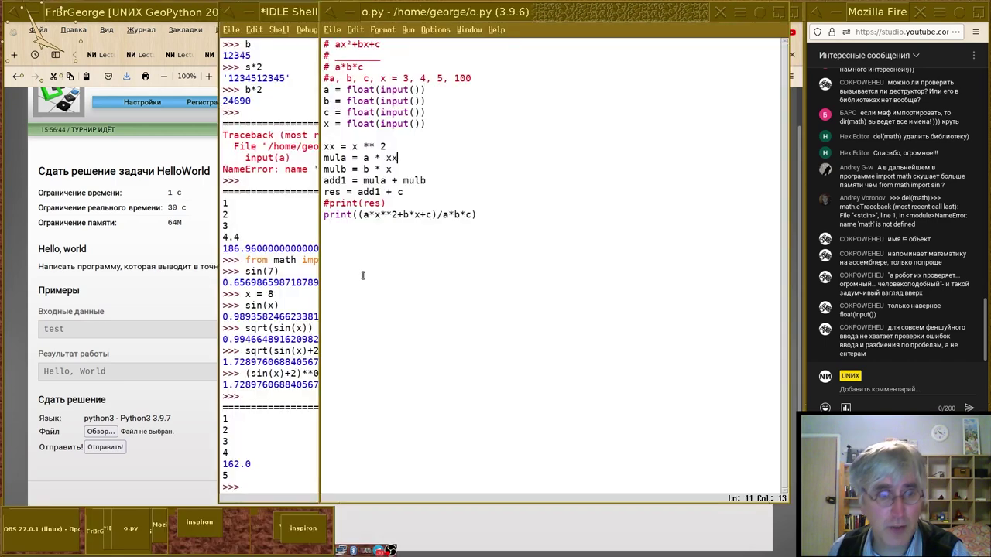
{"action": "left_click_drag", "start_coordinate": [501, 199], "coordinate": [483, 217]}
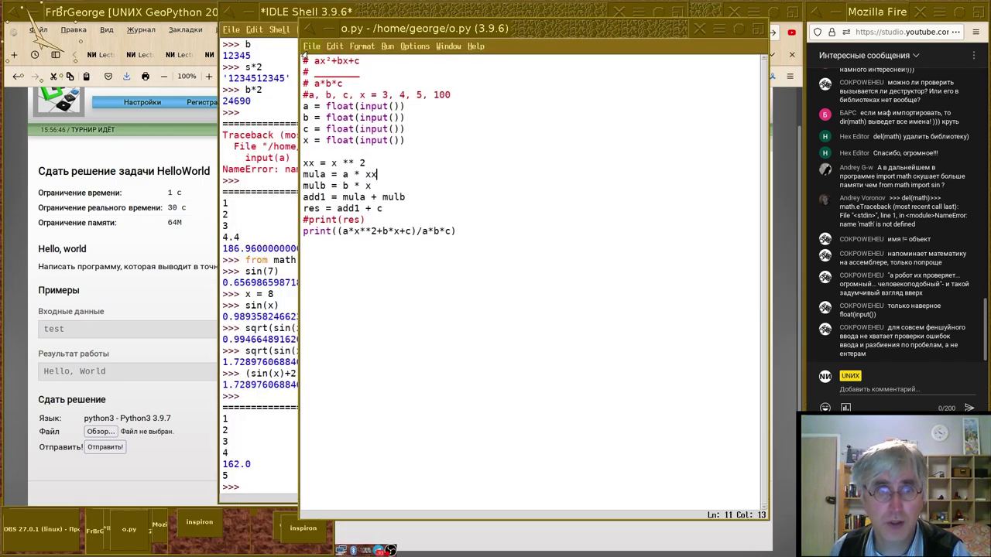
{"action": "left_click", "coordinate": [310, 46]}
{"action": "left_click", "coordinate": [319, 64]}
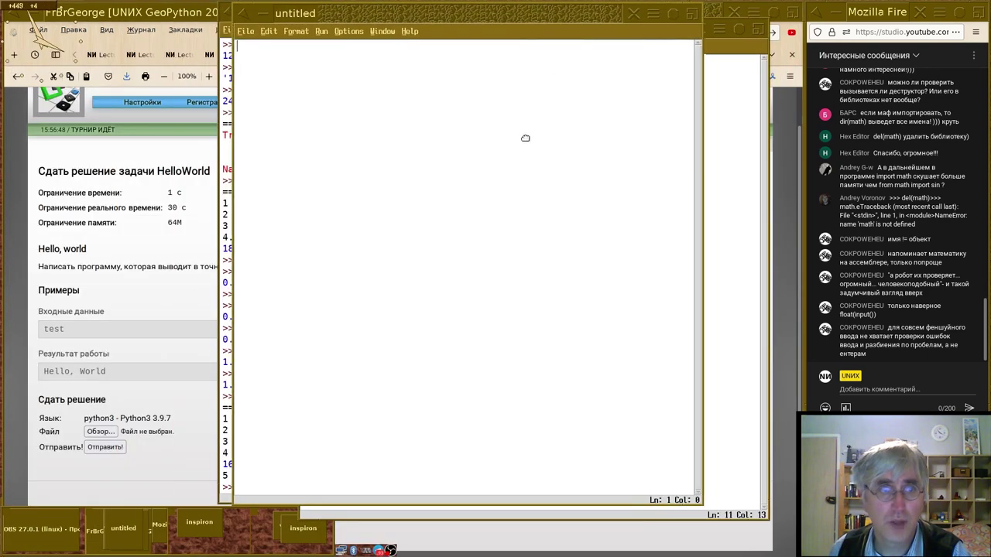
{"action": "left_click", "coordinate": [216, 70]}
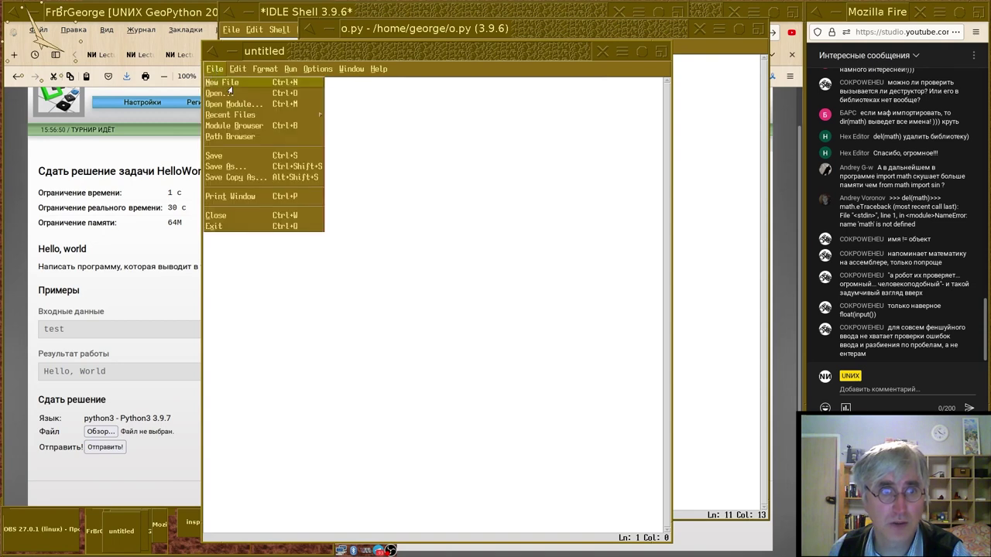
{"action": "left_click", "coordinate": [409, 139]}
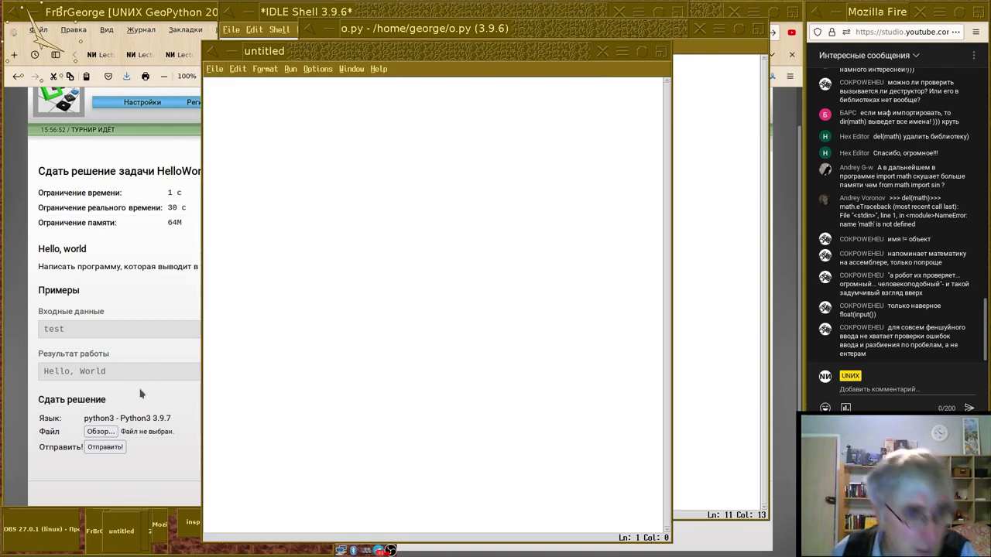
Copy the sample output from the EJudge problem and write print("Hello, World") in the new IDLE file.
{"action": "triple_click", "coordinate": [98, 372]}
{"action": "key", "text": "ctrl+c"}
{"action": "left_click", "coordinate": [308, 160]}
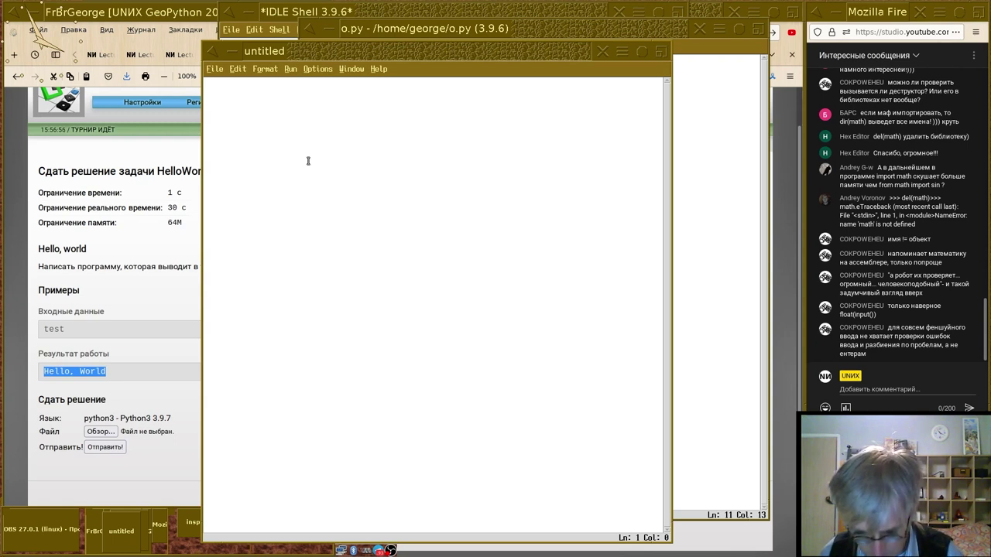
{"action": "type", "text": "print"}
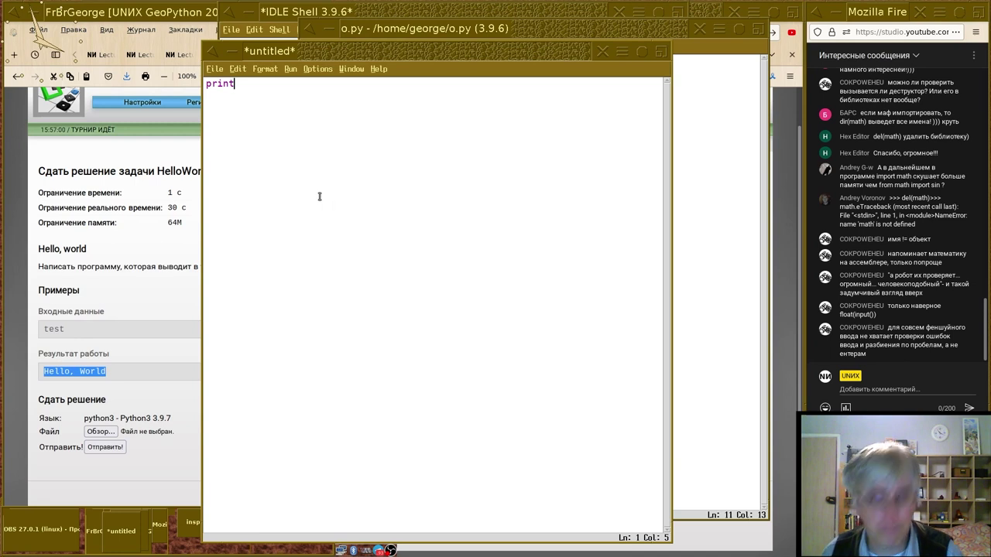
{"action": "type", "text": "("}
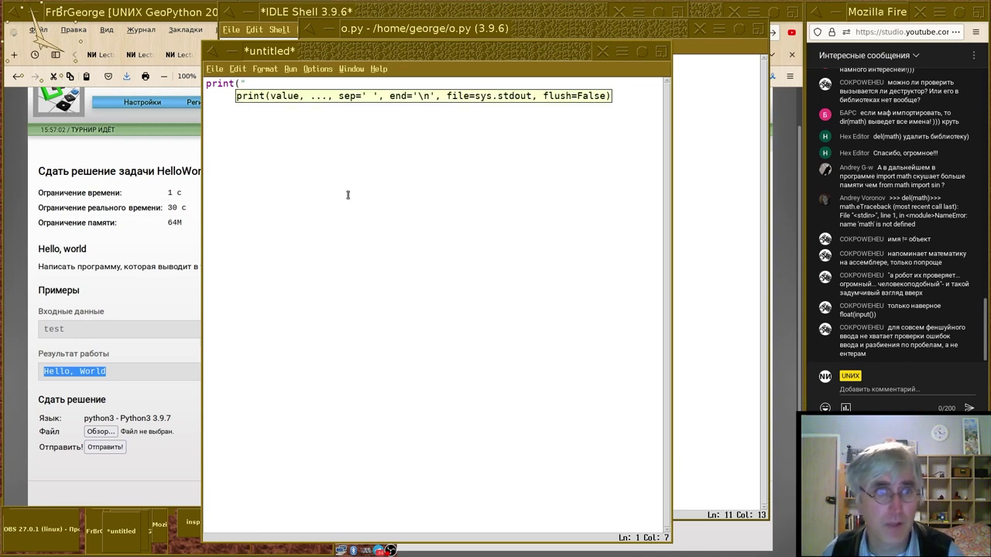
{"action": "type", "text": "\""}
{"action": "key", "text": "ctrl+v"}
{"action": "type", "text": "\")"}
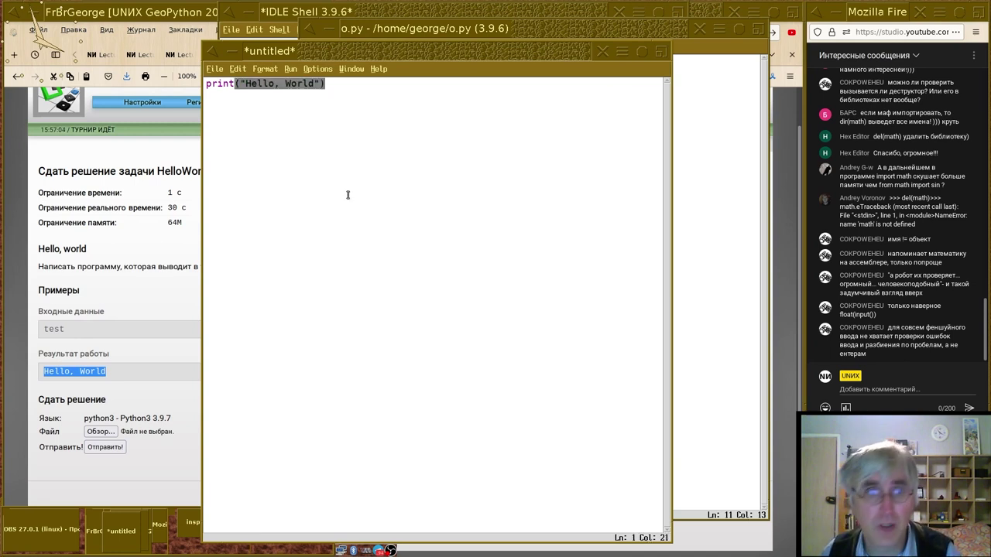
Compare the homework statement on the lecture page with the EJudge problem and return to the IDLE file.
{"action": "left_click", "coordinate": [186, 155]}
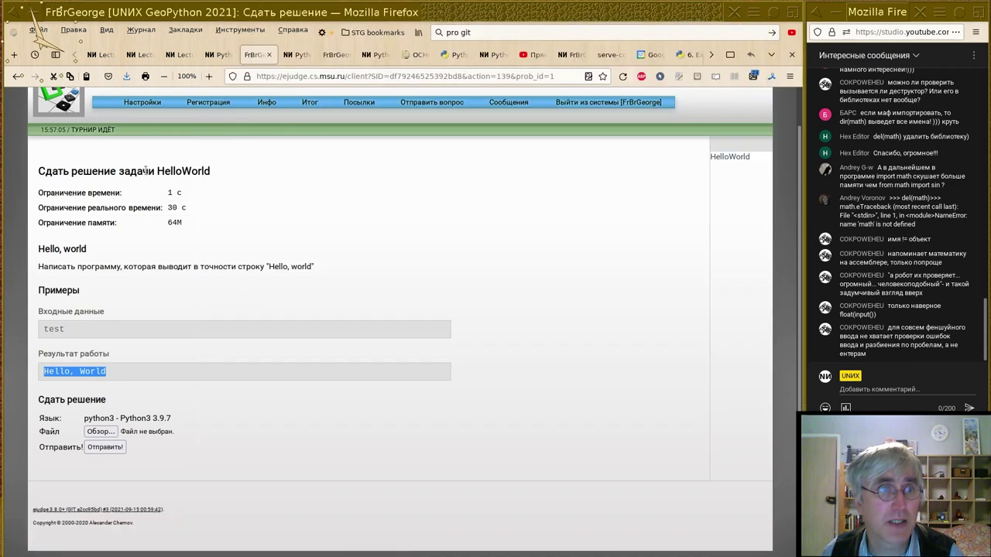
{"action": "left_click", "coordinate": [216, 54]}
{"action": "scroll", "coordinate": [146, 431], "scroll_direction": "down", "scroll_amount": 3}
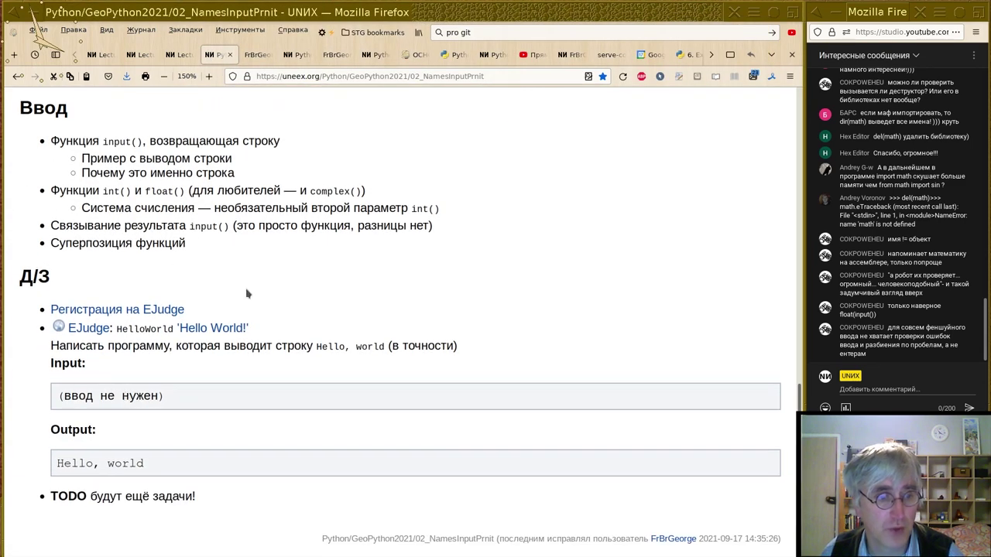
{"action": "left_click", "coordinate": [264, 55]}
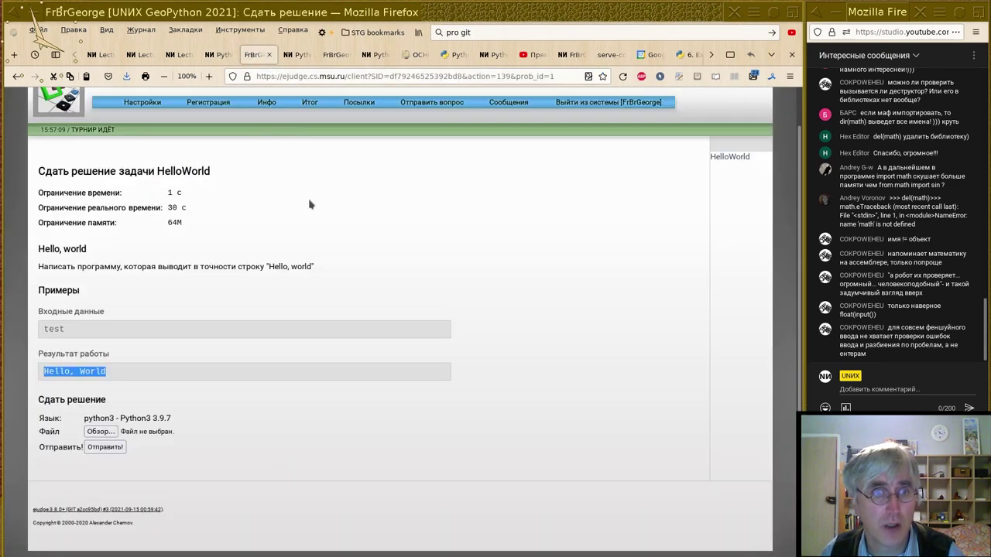
{"action": "key", "text": "alt+Tab"}
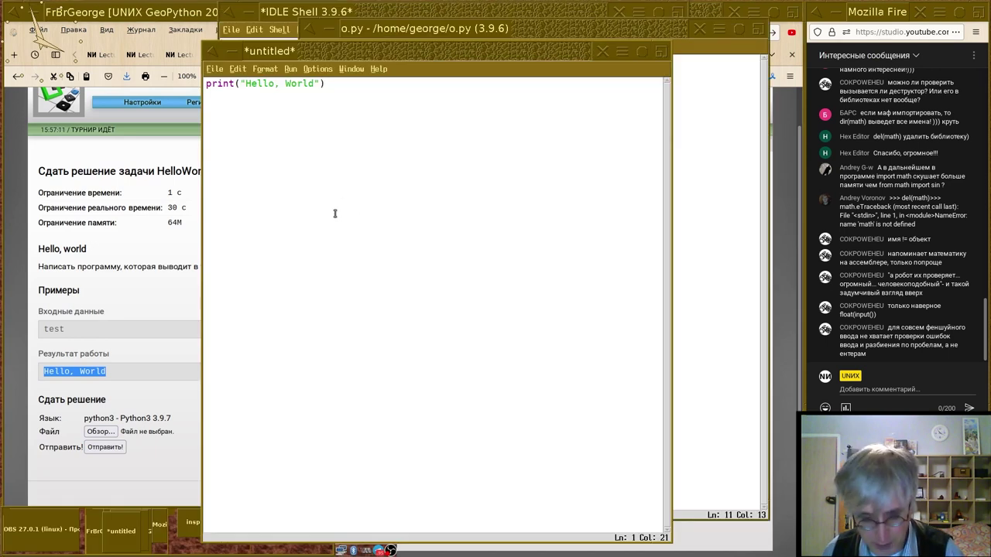
Run the new Hello World program, saving it as helo in the home directory.
{"action": "key", "text": "F5"}
{"action": "left_click", "coordinate": [398, 359]}
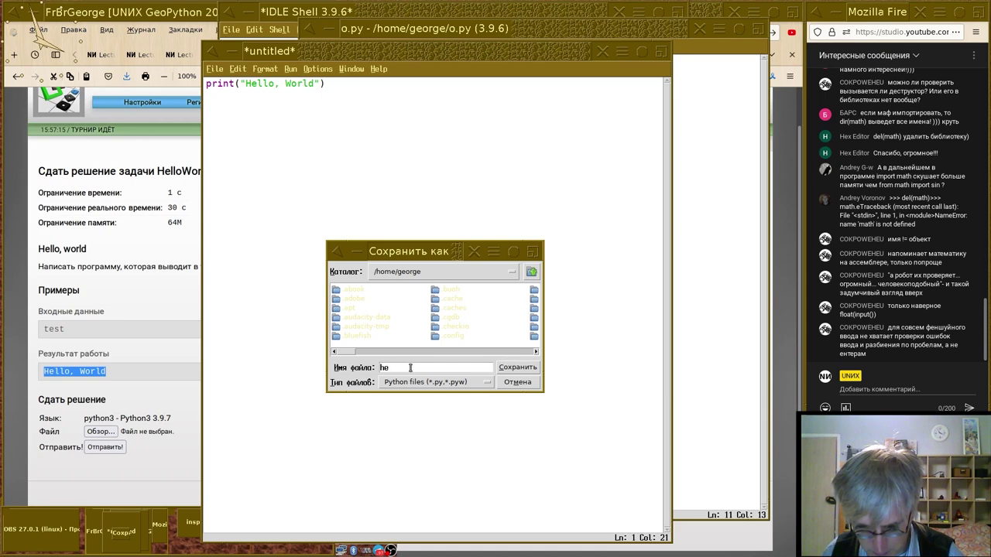
{"action": "key", "text": "Return"}
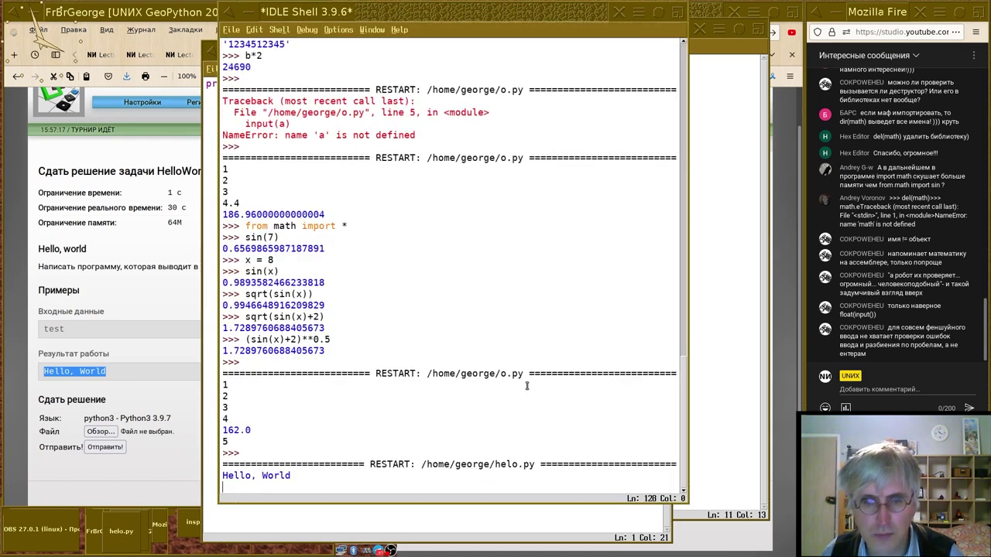
Switch to the EJudge page in Firefox and submit helo.py from the home folder as the HelloWorld solution.
{"action": "left_click", "coordinate": [160, 387]}
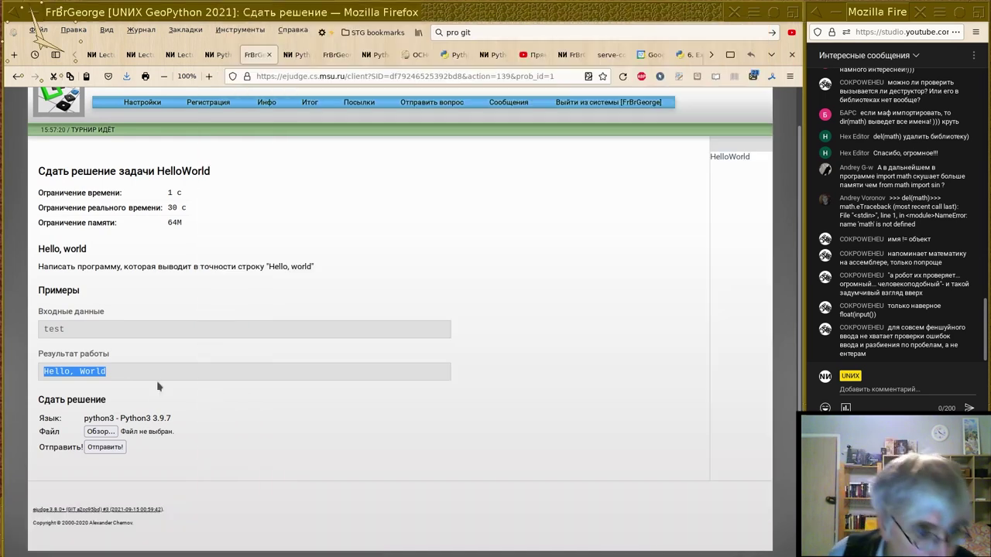
{"action": "left_click", "coordinate": [117, 432]}
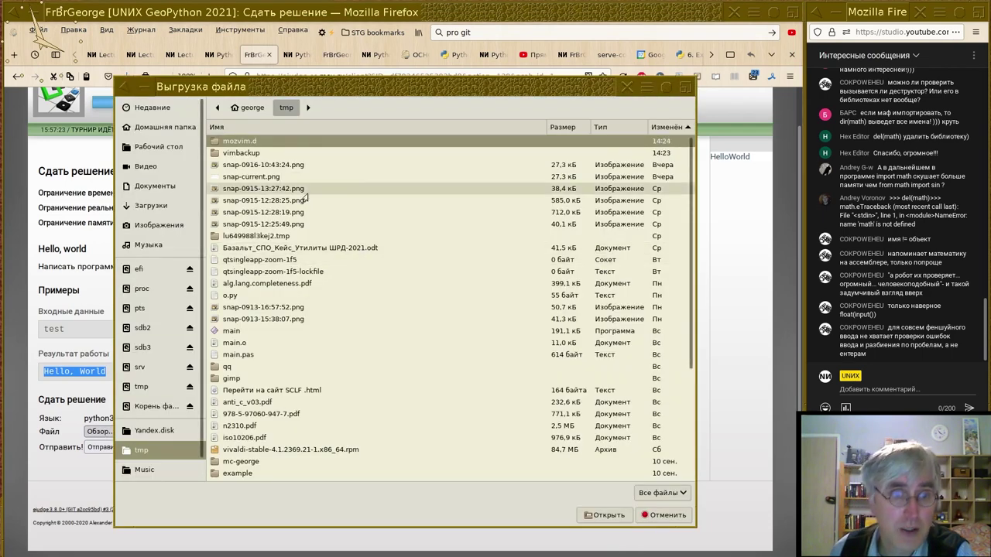
{"action": "left_click", "coordinate": [176, 129]}
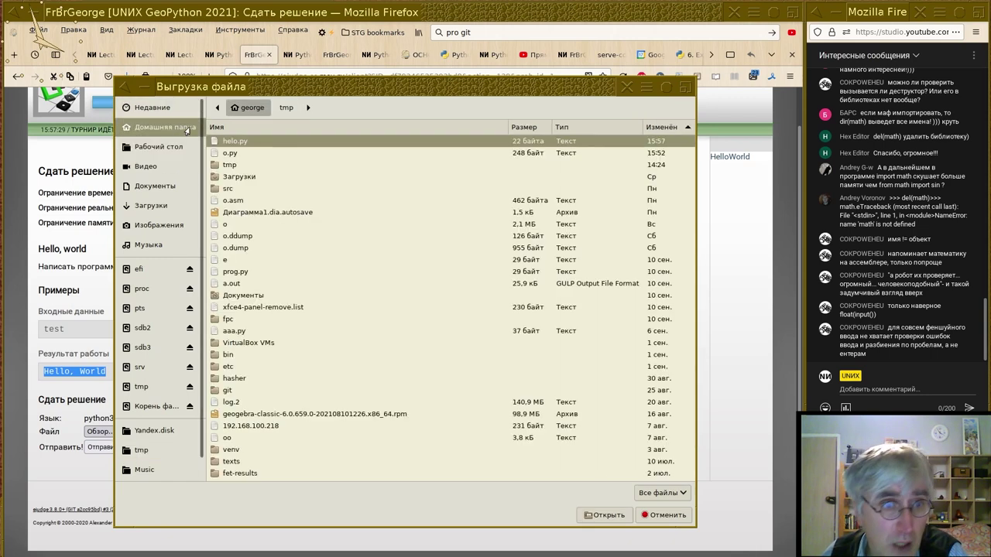
{"action": "left_click", "coordinate": [256, 142]}
{"action": "double_click", "coordinate": [256, 142]}
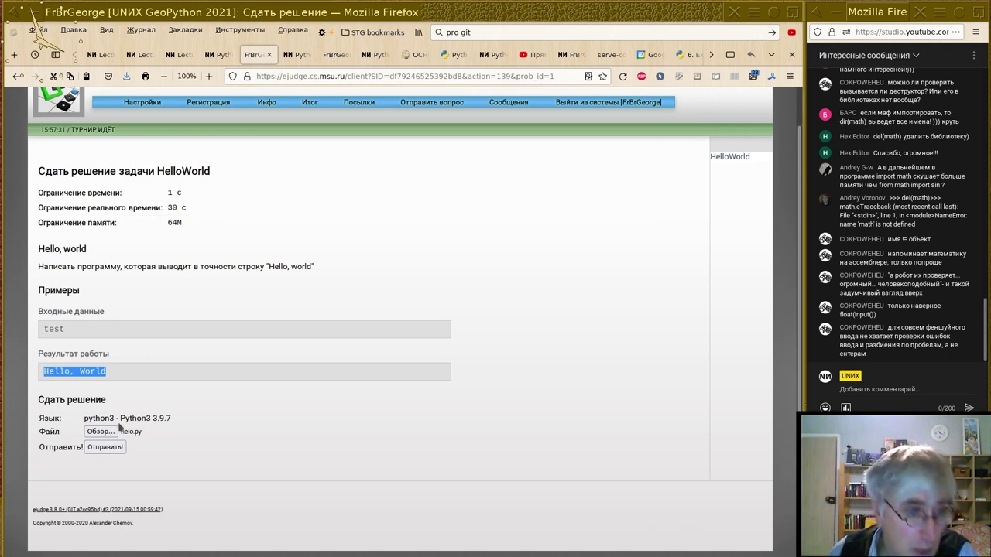
{"action": "left_click", "coordinate": [113, 447]}
Check the verdict of the submission in the previous solutions table and view its source code.
{"action": "scroll", "coordinate": [441, 387], "scroll_direction": "down", "scroll_amount": 2}
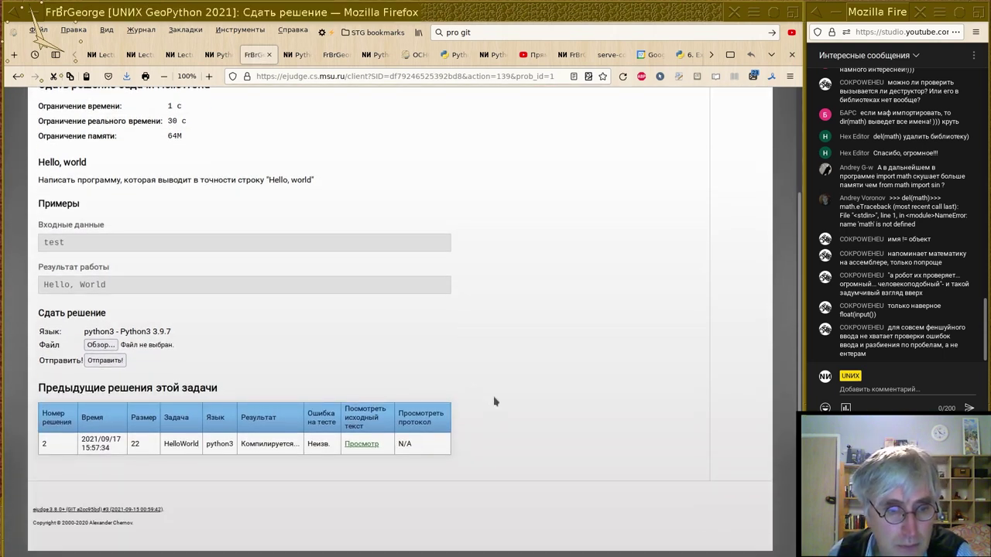
{"action": "scroll", "coordinate": [496, 402], "scroll_direction": "up", "scroll_amount": 2}
{"action": "scroll", "coordinate": [495, 401], "scroll_direction": "down", "scroll_amount": 2}
{"action": "scroll", "coordinate": [497, 404], "scroll_direction": "up", "scroll_amount": 3}
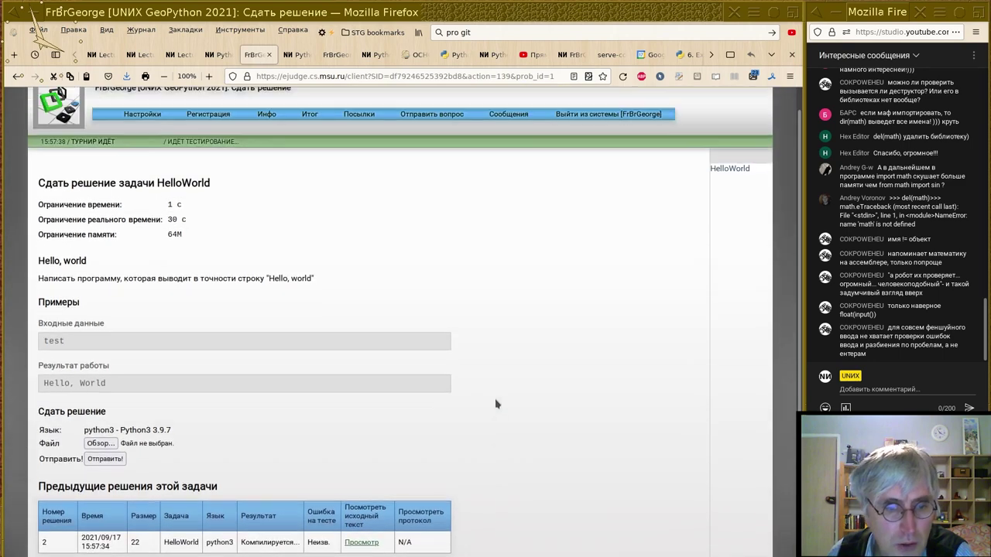
{"action": "scroll", "coordinate": [497, 403], "scroll_direction": "down", "scroll_amount": 2}
{"action": "scroll", "coordinate": [497, 404], "scroll_direction": "up", "scroll_amount": 3}
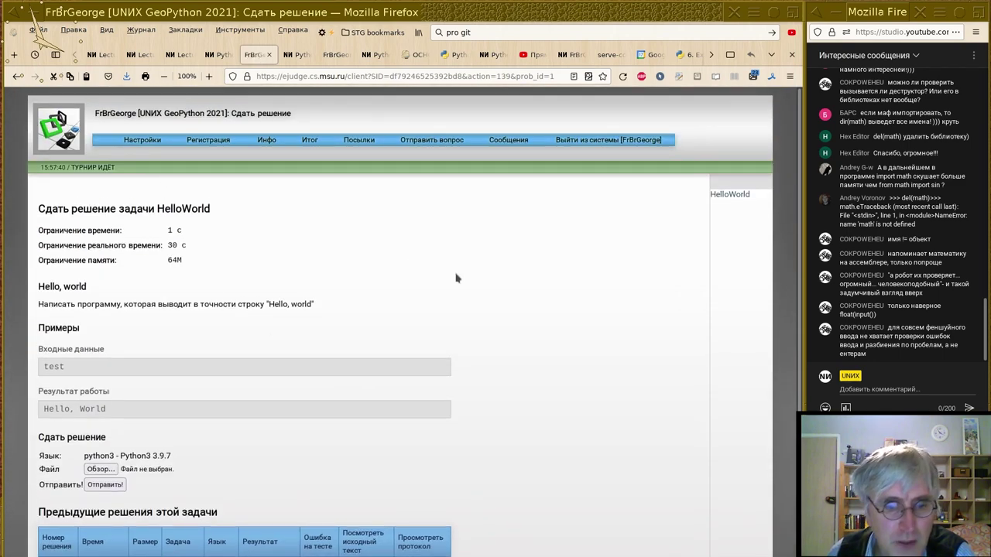
{"action": "scroll", "coordinate": [457, 283], "scroll_direction": "down", "scroll_amount": 3}
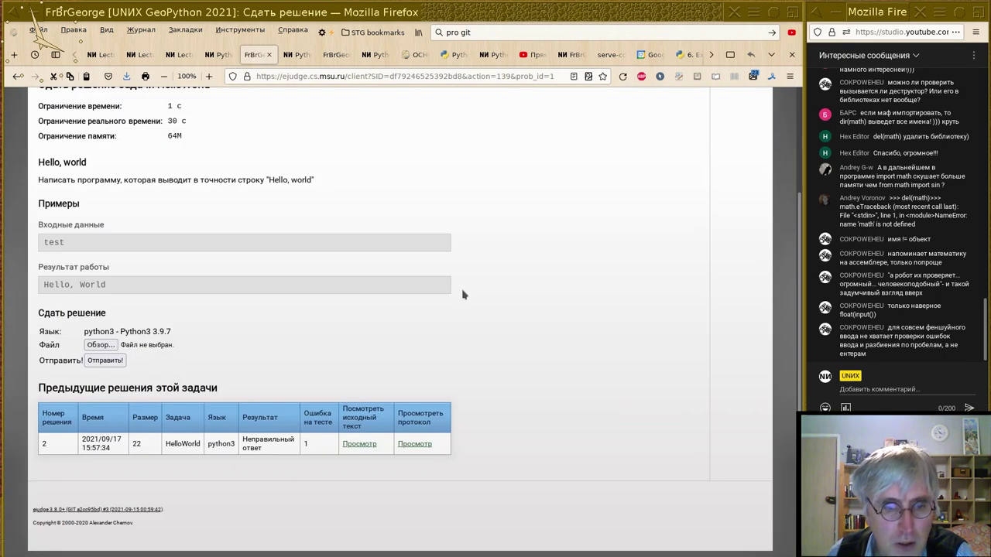
{"action": "triple_click", "coordinate": [259, 446]}
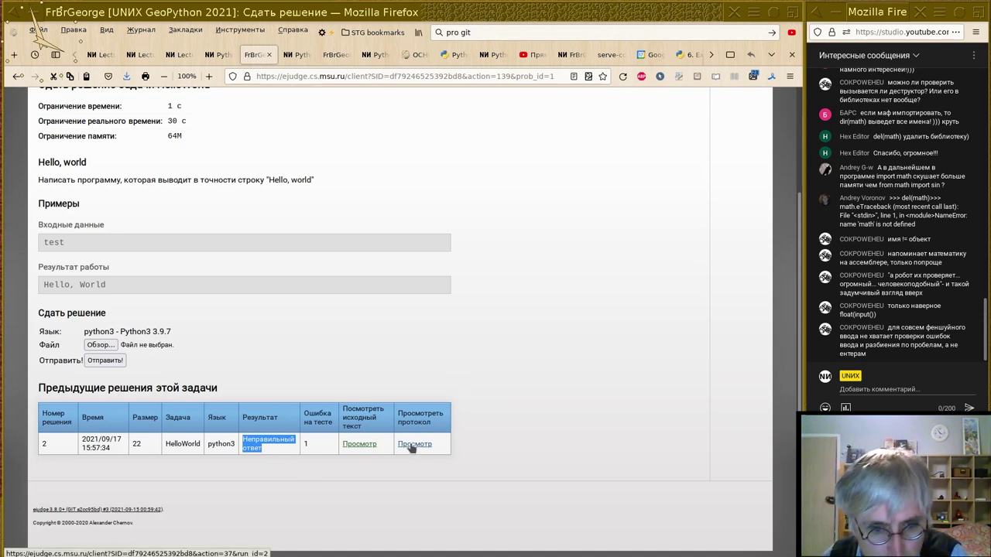
{"action": "left_click", "coordinate": [369, 451]}
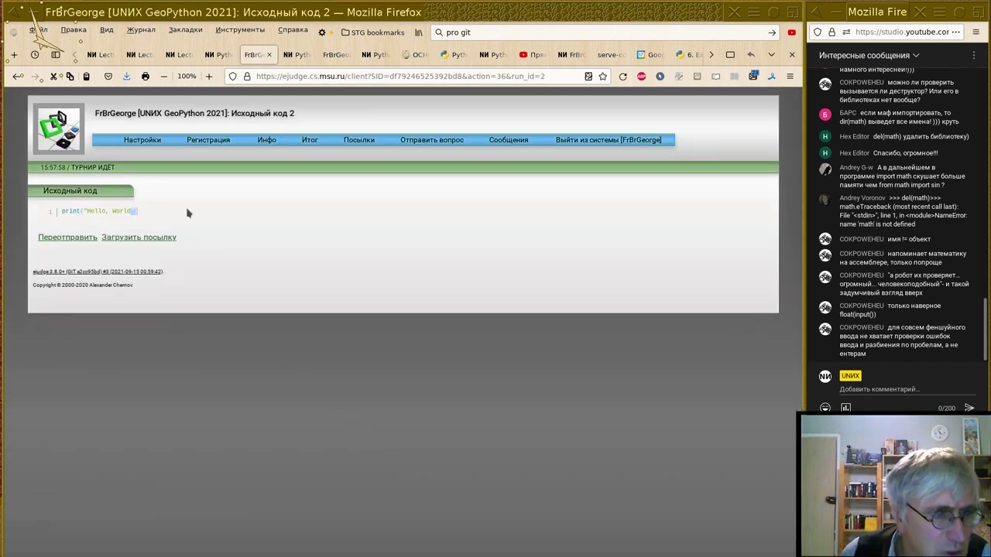
{"action": "left_click", "coordinate": [17, 76]}
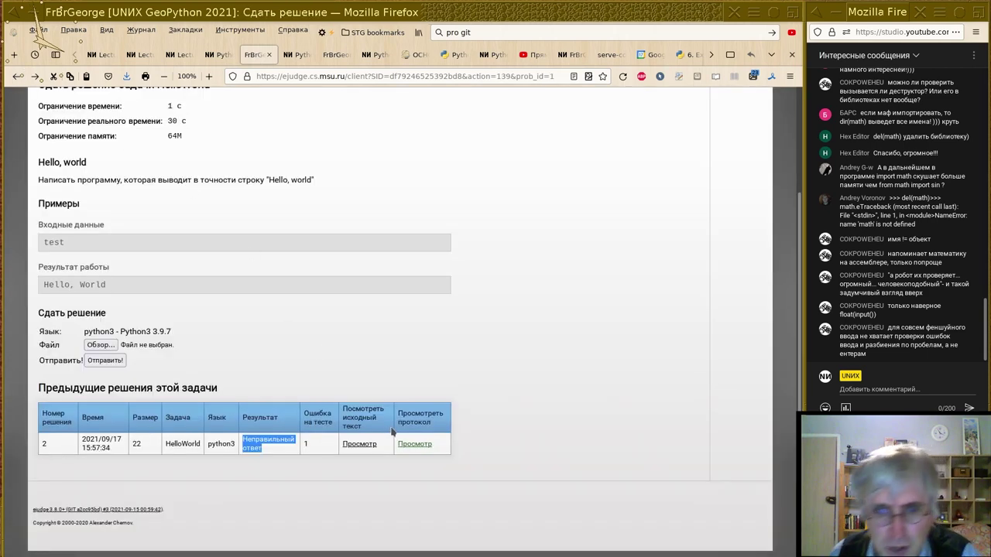
Open the submission's testing protocol and compare the program's output with the reference answer at an enlarged zoom.
{"action": "left_click", "coordinate": [415, 448]}
{"action": "scroll", "coordinate": [414, 450], "scroll_direction": "down", "scroll_amount": 2}
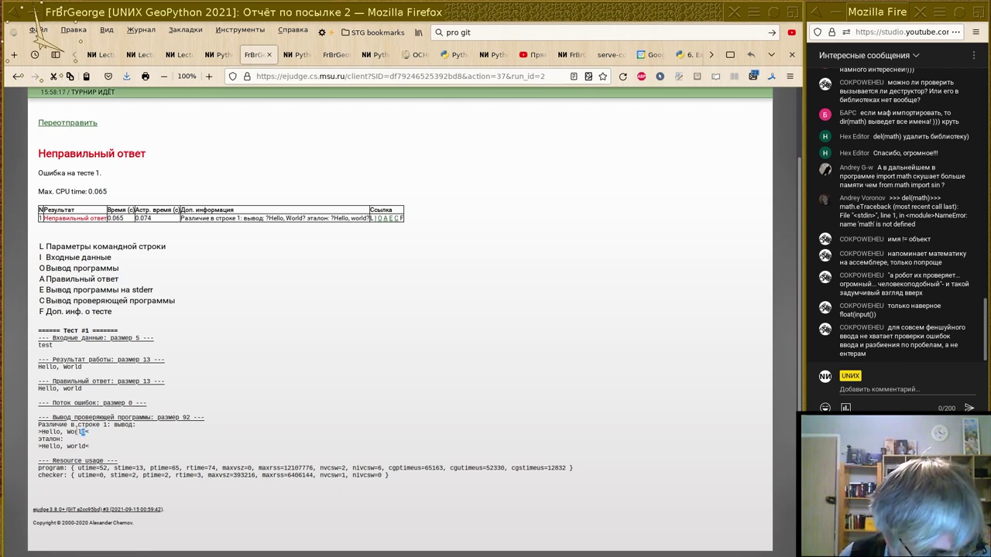
{"action": "left_click_drag", "start_coordinate": [82, 432], "coordinate": [38, 431]}
{"action": "left_click", "coordinate": [45, 447]}
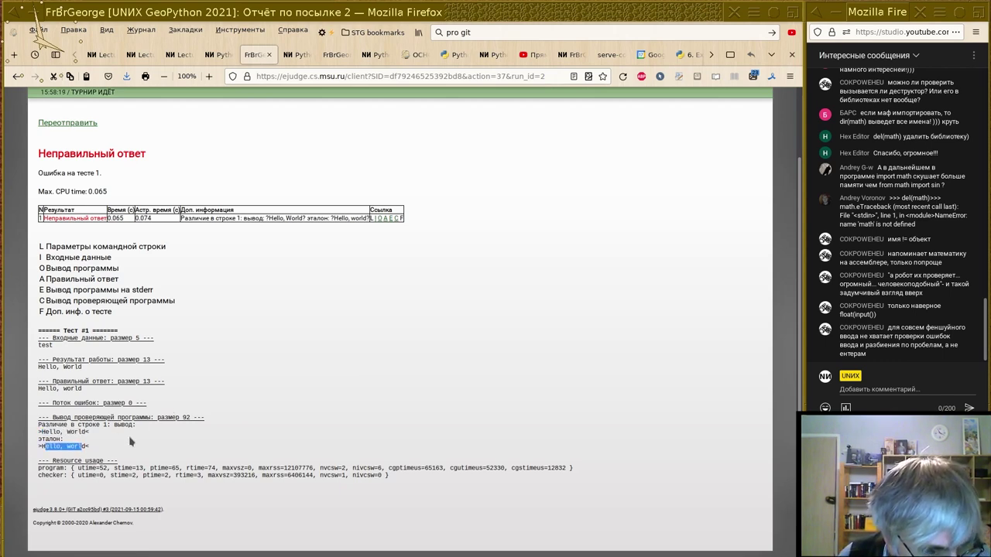
{"action": "key", "text": "ctrl+plus"}
{"action": "key", "text": "ctrl+plus"}
{"action": "key", "text": "ctrl+plus"}
{"action": "key", "text": "ctrl+plus"}
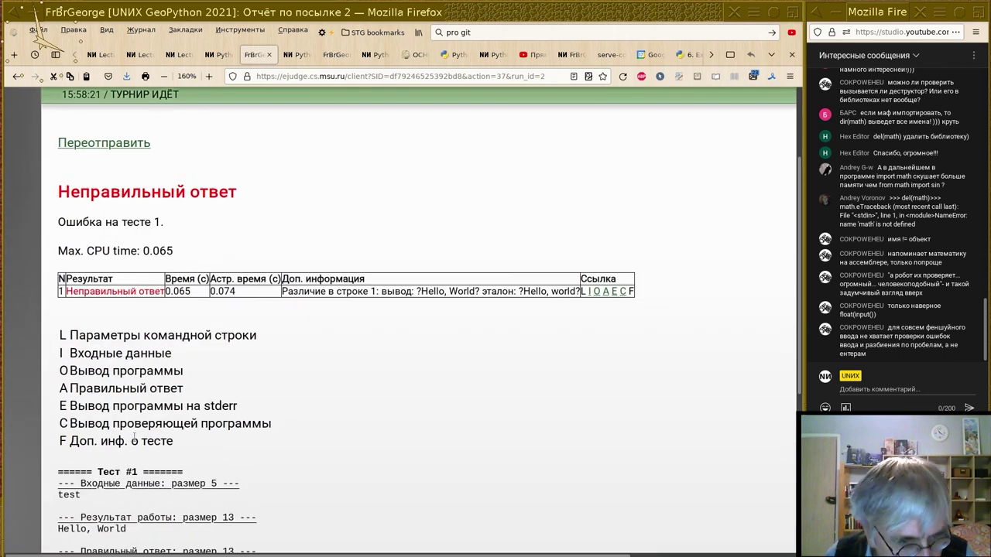
{"action": "scroll", "coordinate": [134, 434], "scroll_direction": "down", "scroll_amount": 3}
{"action": "key", "text": "ctrl+plus"}
{"action": "key", "text": "ctrl+plus"}
{"action": "key", "text": "ctrl+plus"}
{"action": "key", "text": "ctrl+plus"}
{"action": "key", "text": "ctrl+plus"}
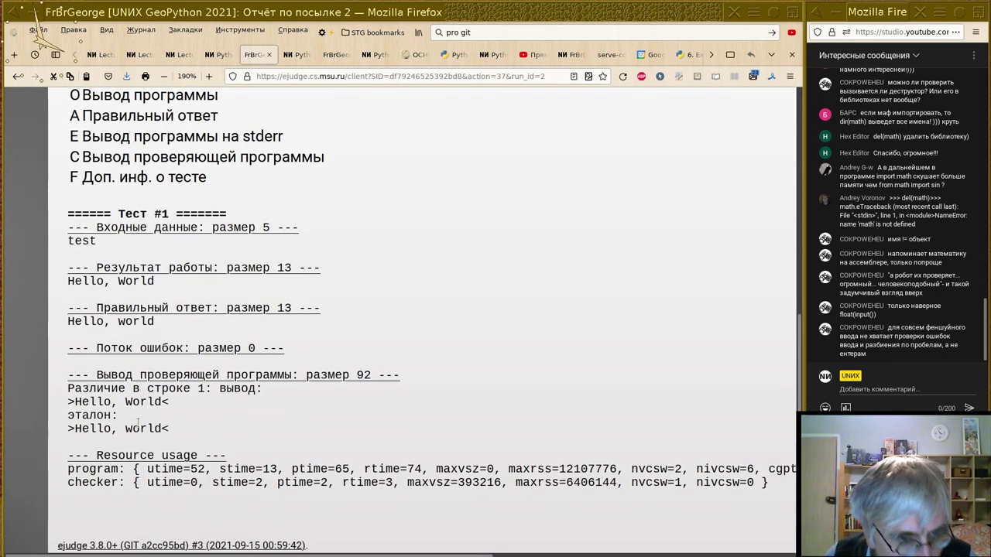
{"action": "left_click_drag", "start_coordinate": [125, 402], "coordinate": [138, 428]}
Reduce the page zoom to 130% and return to the HelloWorld submission page.
{"action": "key", "text": "ctrl+minus"}
{"action": "key", "text": "ctrl+minus"}
{"action": "key", "text": "ctrl+minus"}
{"action": "key", "text": "ctrl+minus"}
{"action": "key", "text": "ctrl+minus"}
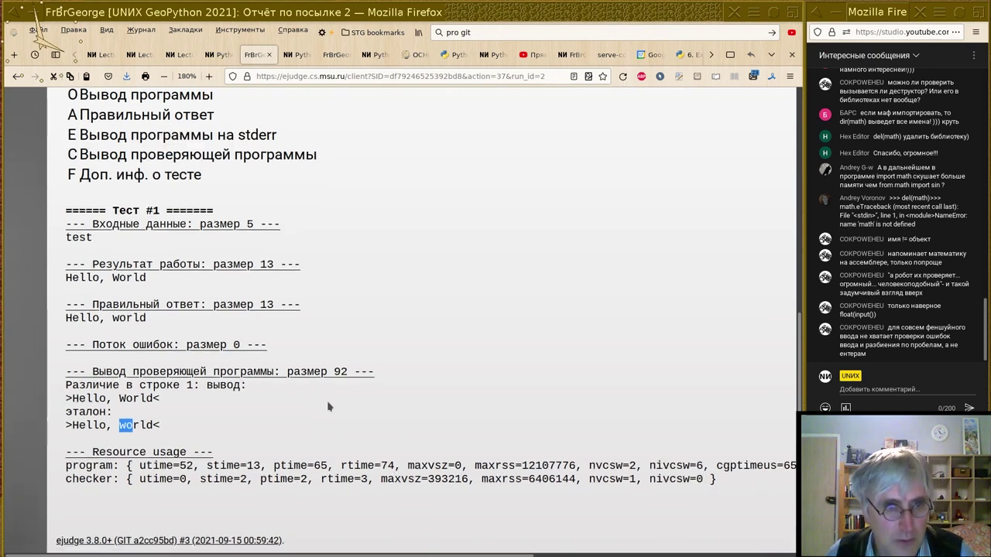
{"action": "key", "text": "ctrl+minus"}
{"action": "scroll", "coordinate": [320, 394], "scroll_direction": "up", "scroll_amount": 5}
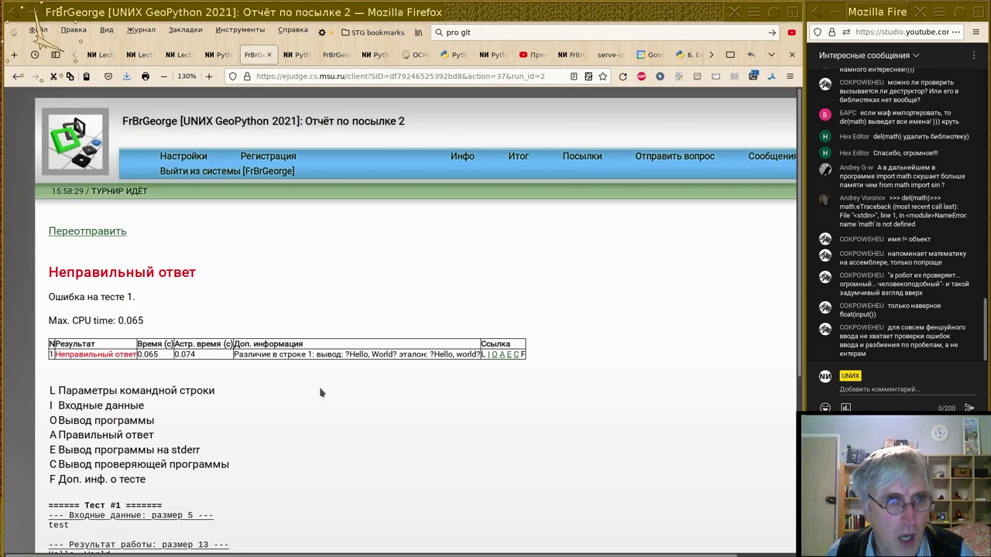
{"action": "left_click", "coordinate": [18, 76]}
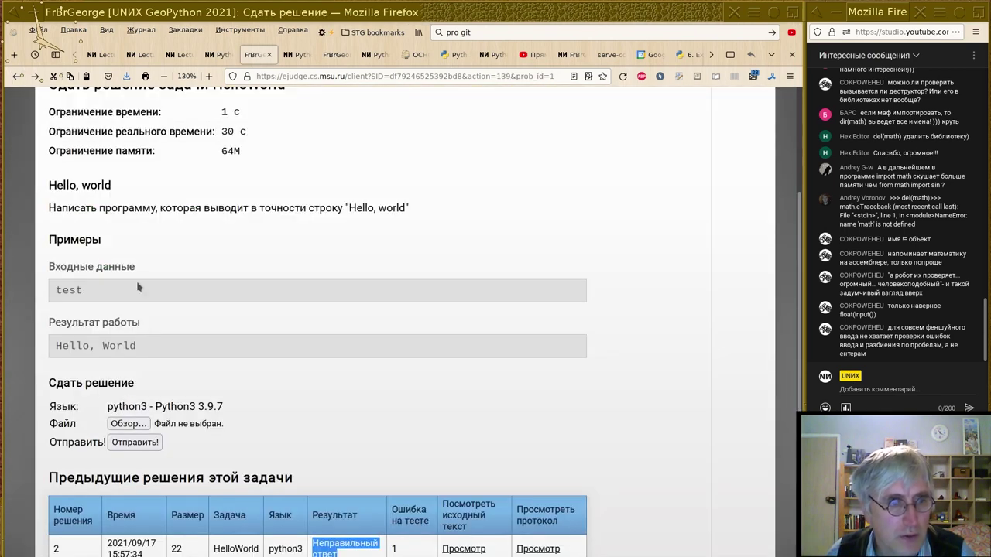
Compare EJudge's sample output with the output block in the lecture page's homework section, returning to the submission form.
{"action": "triple_click", "coordinate": [106, 345]}
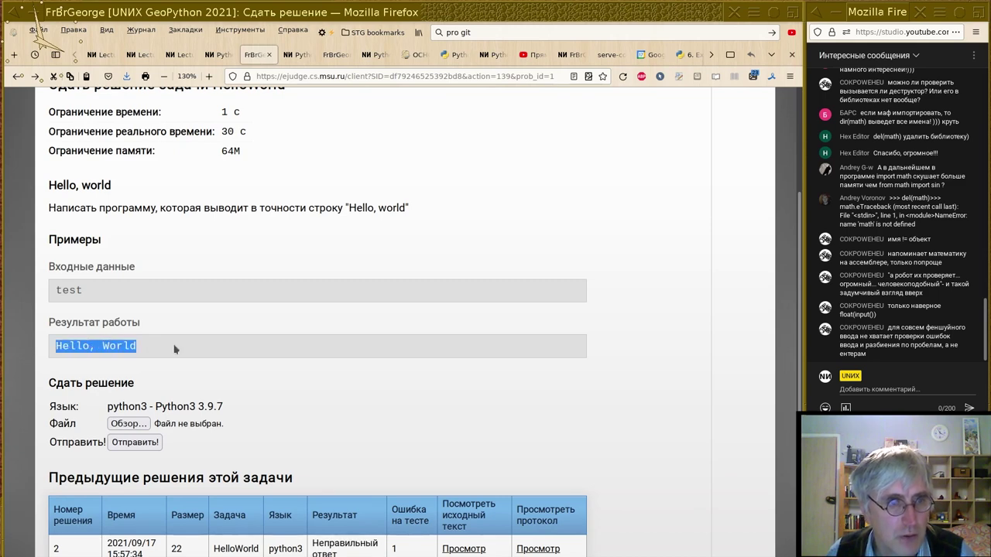
{"action": "left_click", "coordinate": [220, 54]}
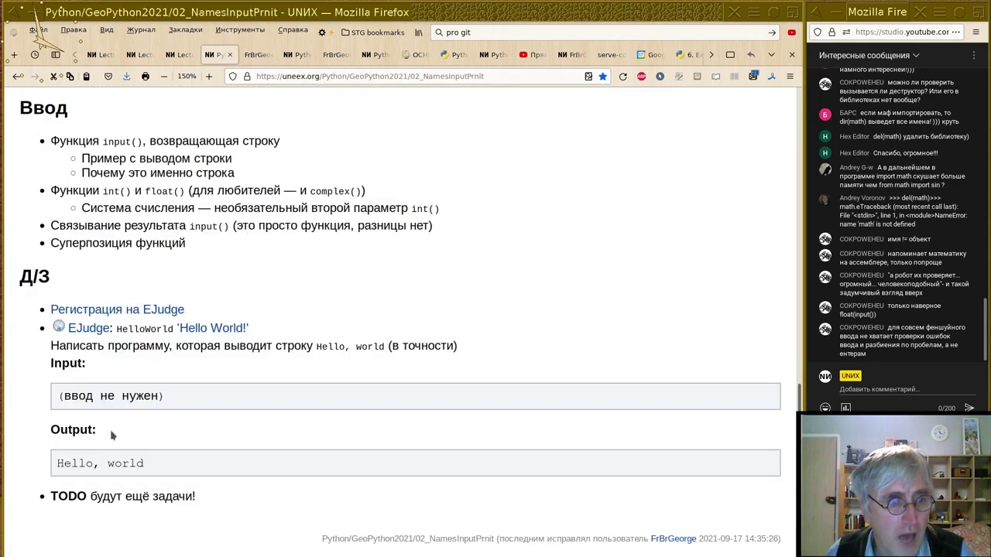
{"action": "triple_click", "coordinate": [120, 463]}
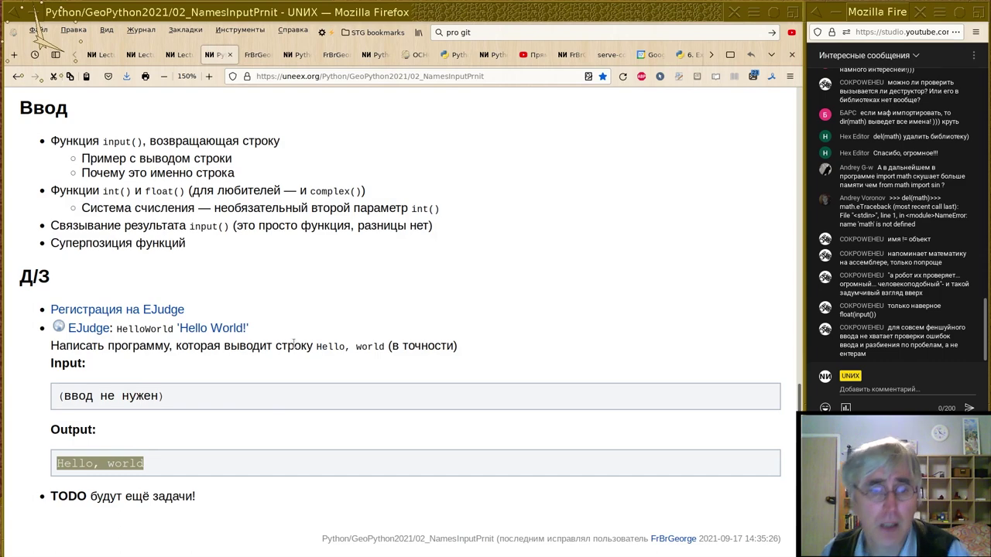
{"action": "left_click", "coordinate": [252, 55]}
{"action": "scroll", "coordinate": [235, 354], "scroll_direction": "down", "scroll_amount": 4}
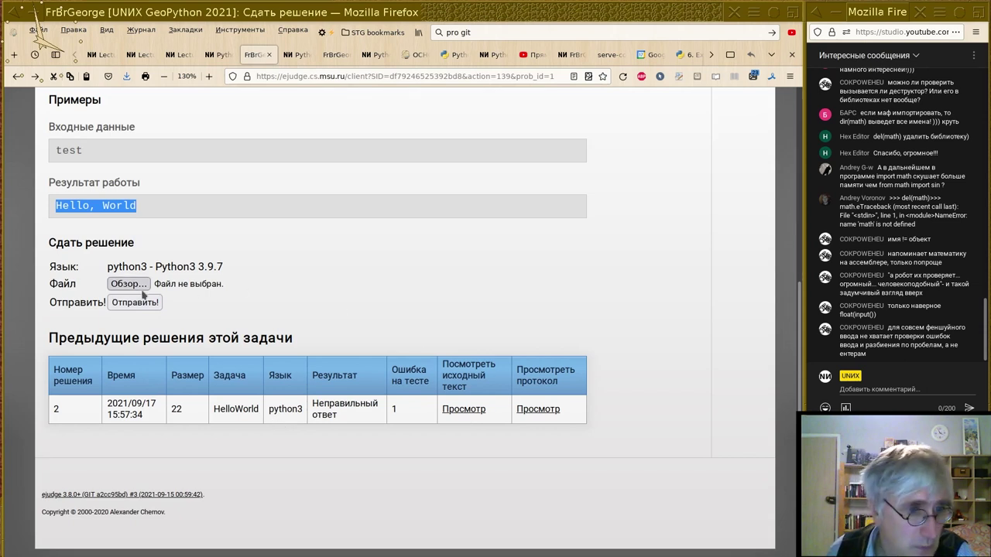
{"action": "scroll", "coordinate": [149, 262], "scroll_direction": "up", "scroll_amount": 1}
{"action": "scroll", "coordinate": [150, 262], "scroll_direction": "up", "scroll_amount": 1}
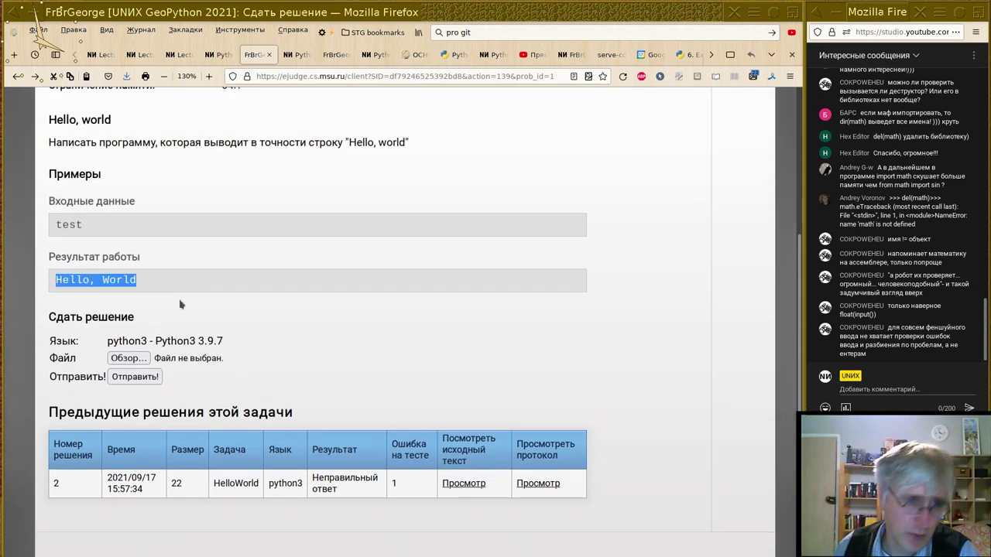
{"action": "left_click", "coordinate": [268, 298]}
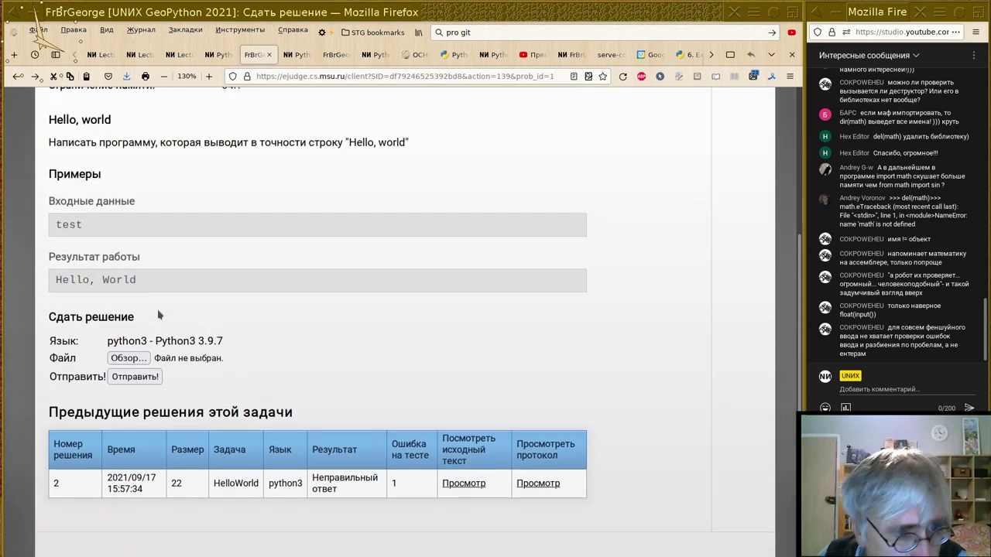
Switch to IDLE, change the printed string in helo.py to "Hello, world", and save and run the file.
{"action": "left_click", "coordinate": [128, 357]}
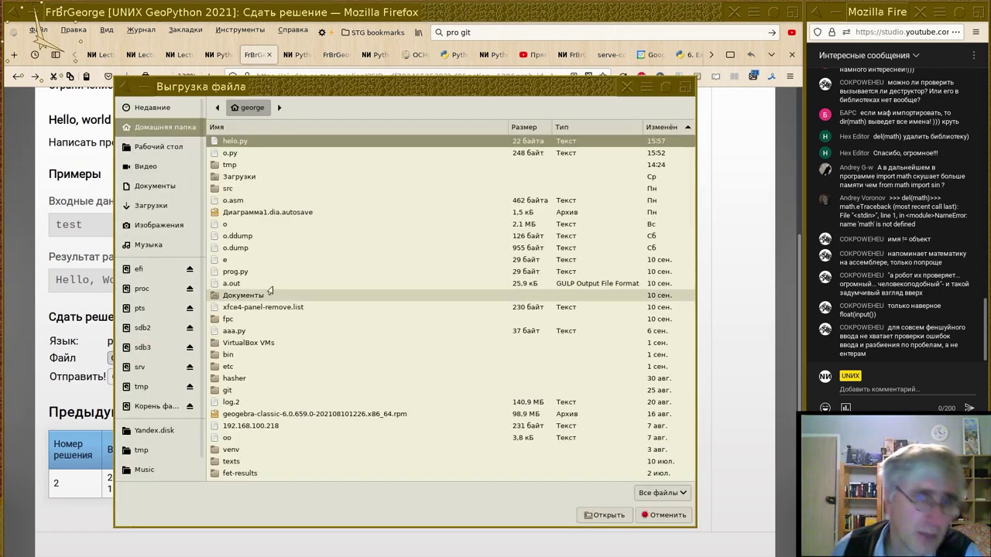
{"action": "left_click", "coordinate": [657, 516]}
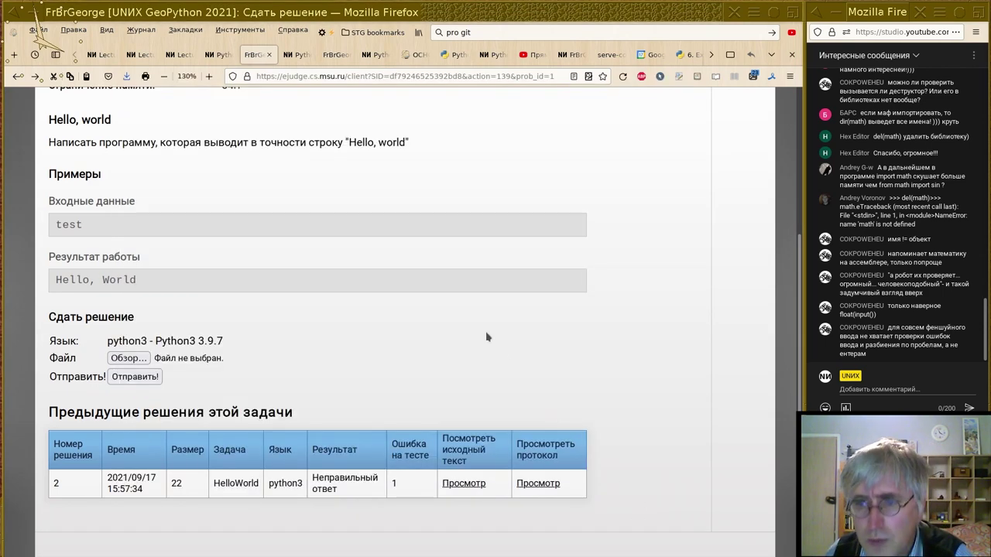
{"action": "key", "text": "alt+Tab"}
{"action": "key", "text": "alt+Tab"}
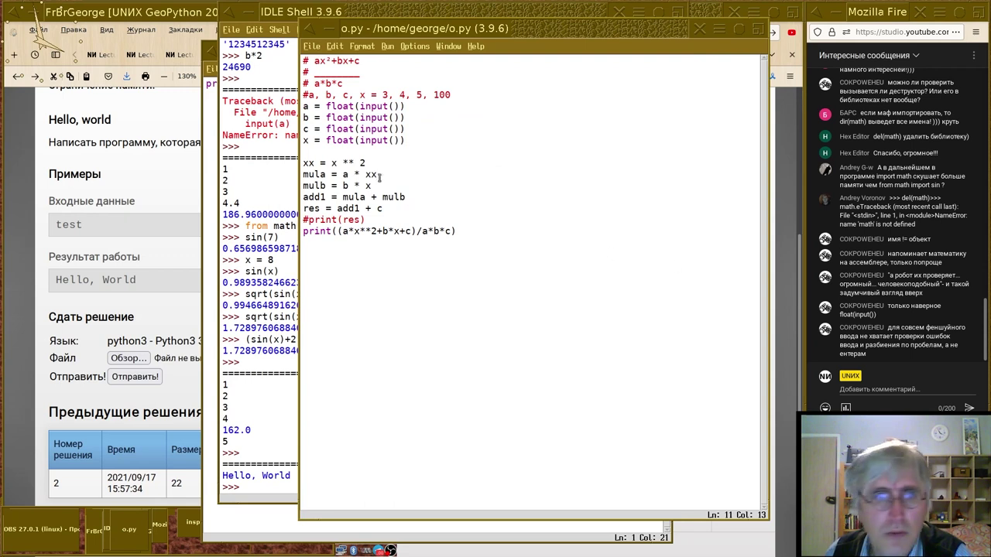
{"action": "key", "text": "alt+Tab"}
{"action": "key", "text": "alt+Tab"}
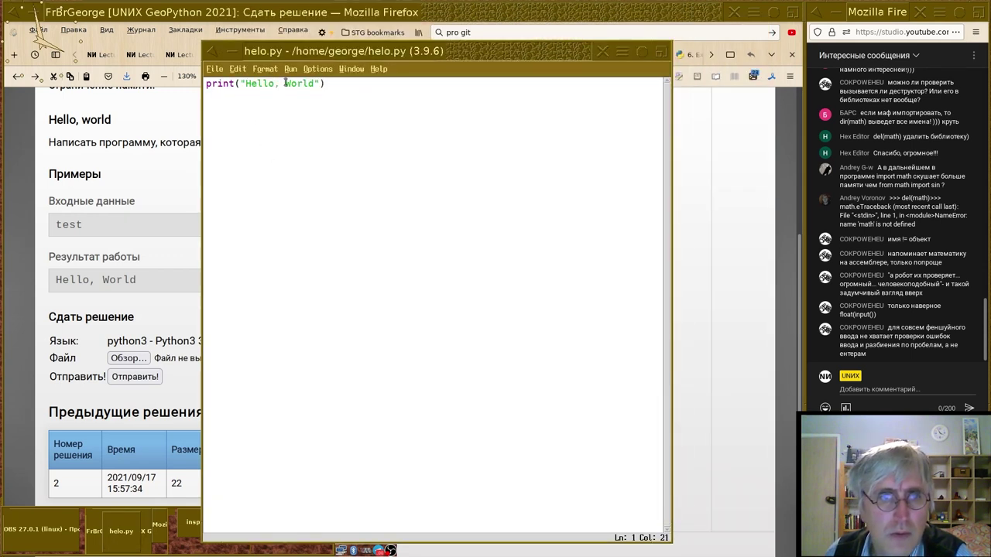
{"action": "key", "text": "Delete"}
{"action": "type", "text": "w"}
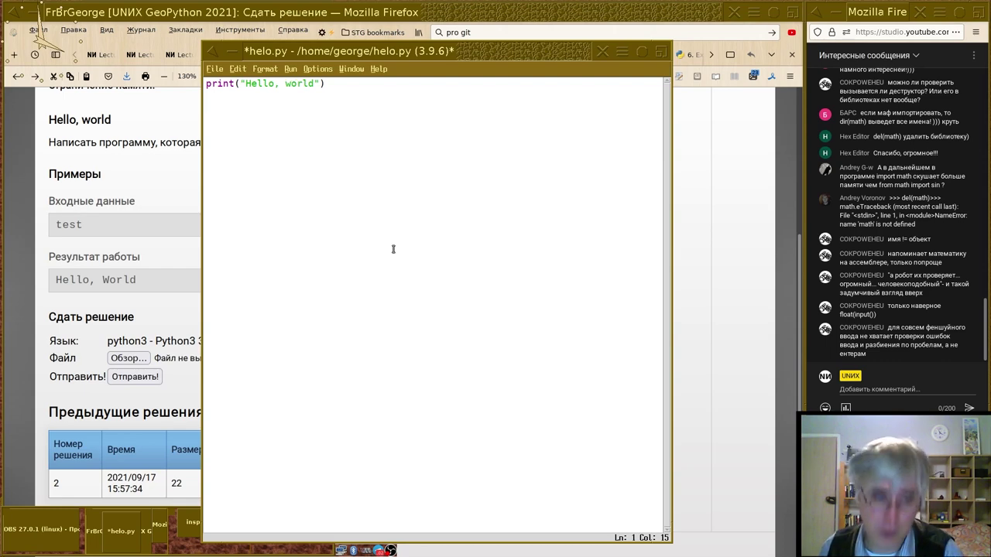
{"action": "key", "text": "F5"}
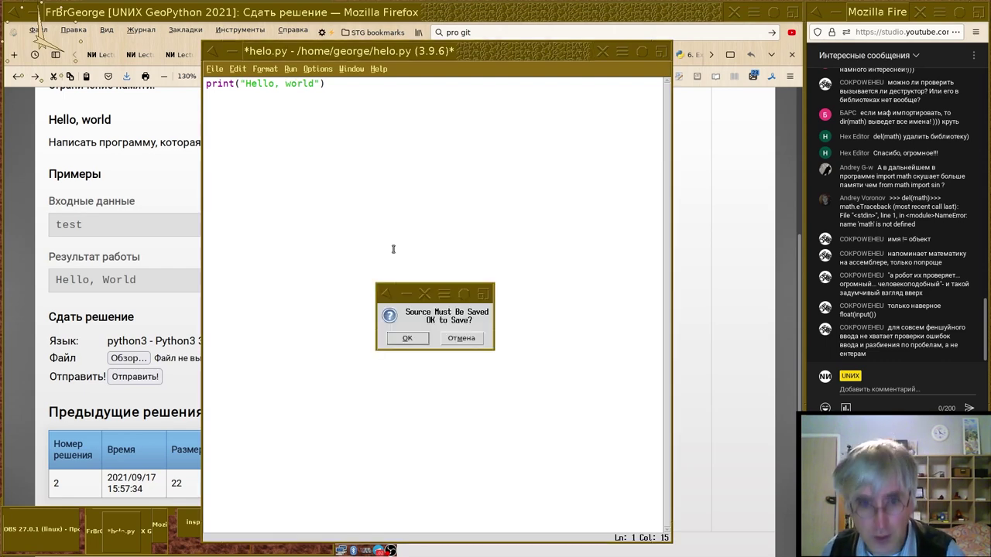
{"action": "left_click", "coordinate": [409, 341]}
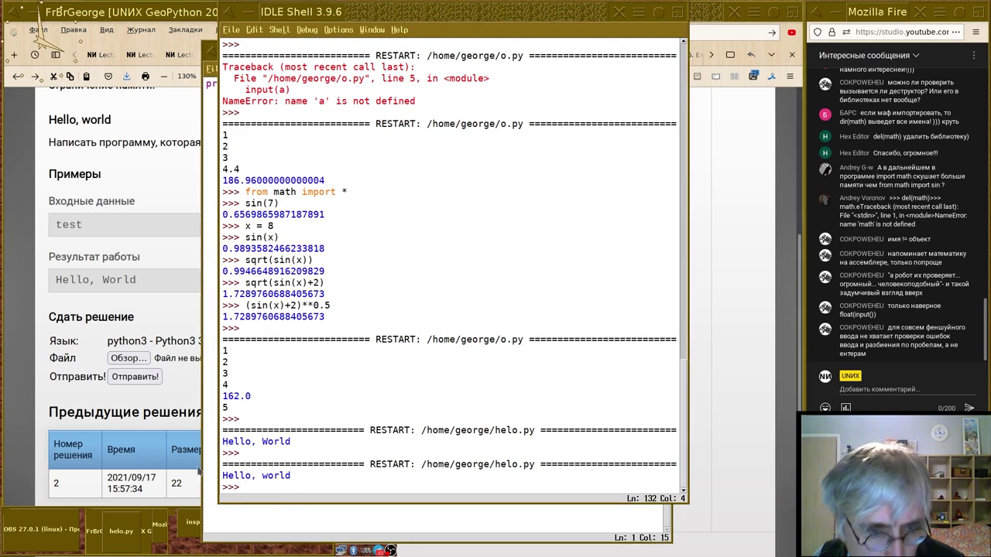
Submit helo.py from the home folder as a new HelloWorld solution and check its result among the previous solutions.
{"action": "left_click", "coordinate": [128, 358]}
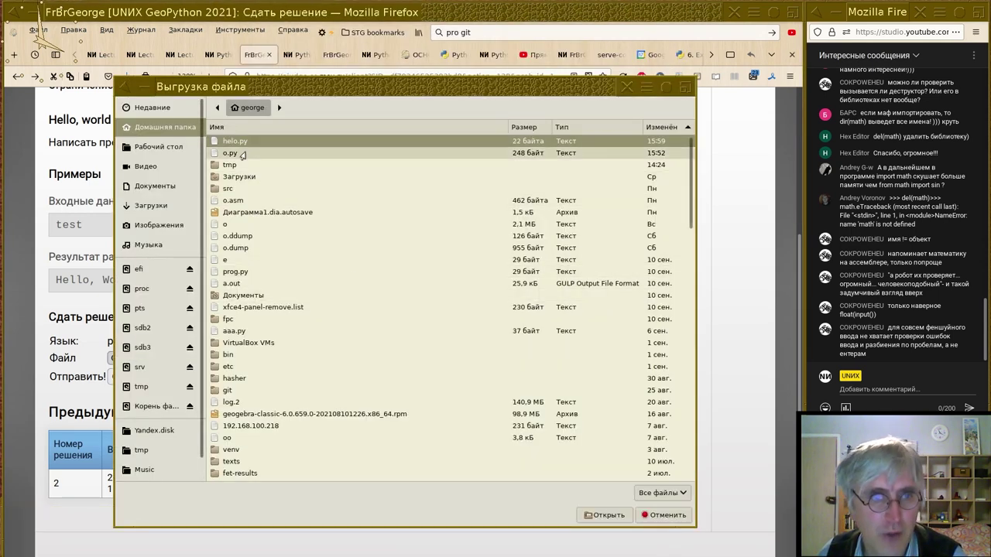
{"action": "double_click", "coordinate": [232, 141]}
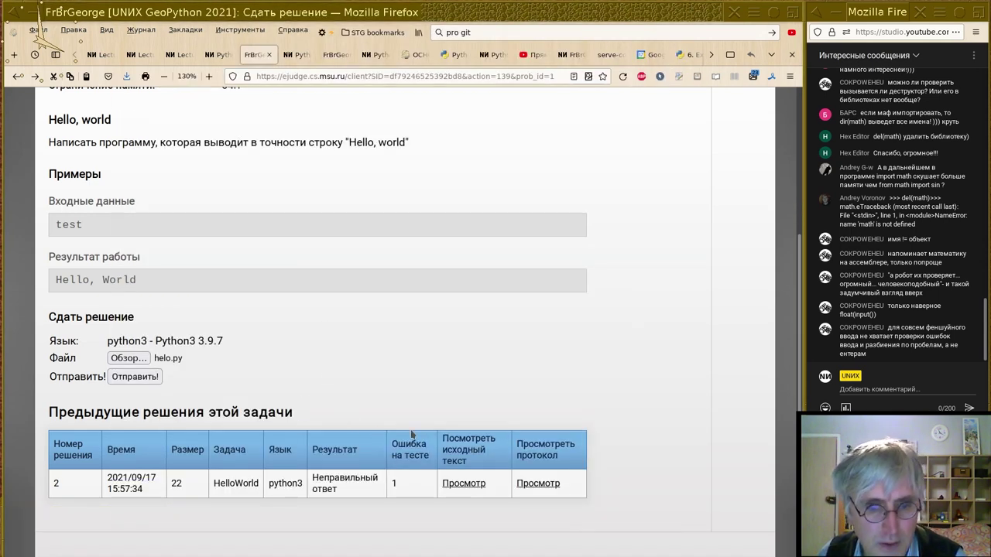
{"action": "left_click", "coordinate": [155, 377]}
{"action": "scroll", "coordinate": [416, 346], "scroll_direction": "down", "scroll_amount": 5}
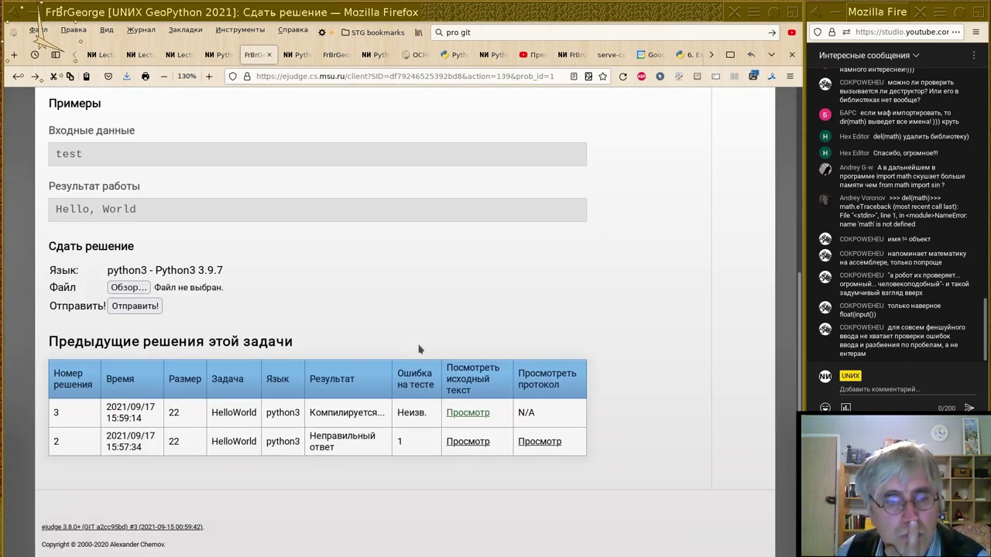
{"action": "scroll", "coordinate": [419, 349], "scroll_direction": "up", "scroll_amount": 5}
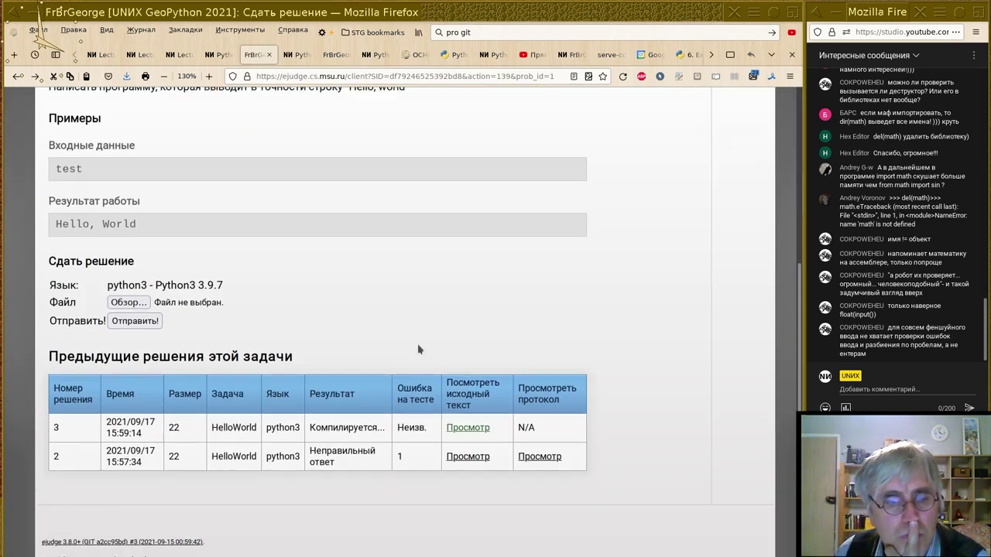
{"action": "scroll", "coordinate": [312, 307], "scroll_direction": "down", "scroll_amount": 5}
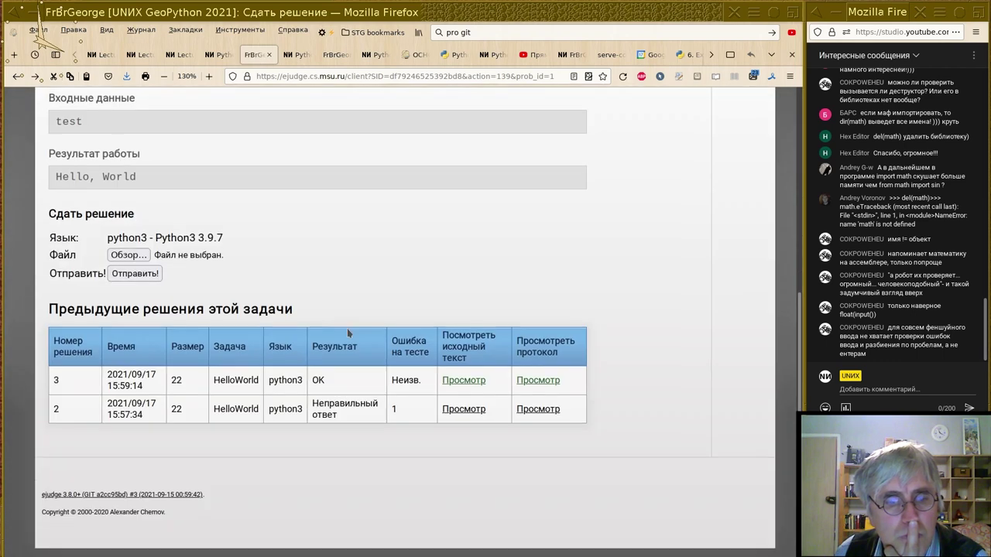
{"action": "double_click", "coordinate": [317, 380]}
{"action": "left_click", "coordinate": [394, 379]}
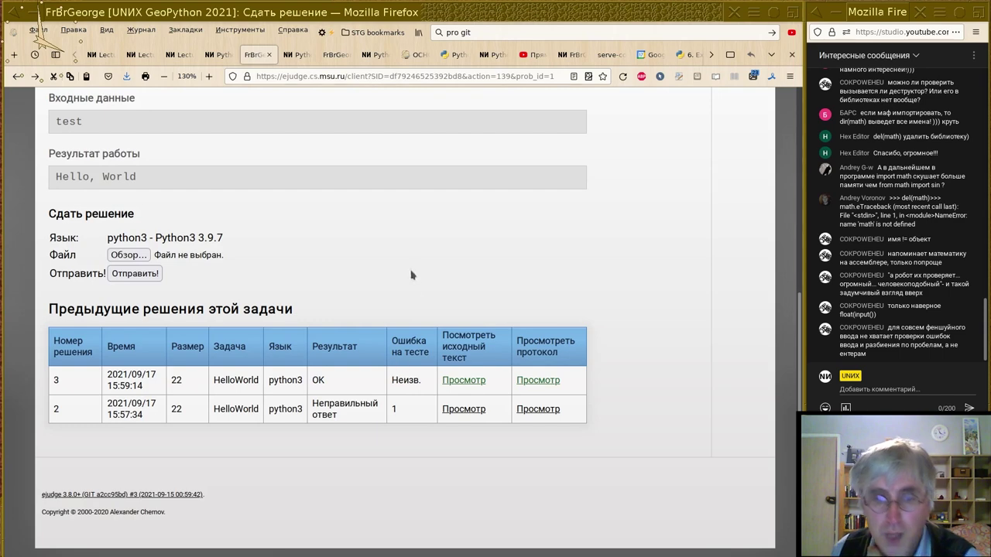
Review the HelloWorld problem statement and highlight its sample output line.
{"action": "scroll", "coordinate": [412, 277], "scroll_direction": "up", "scroll_amount": 3}
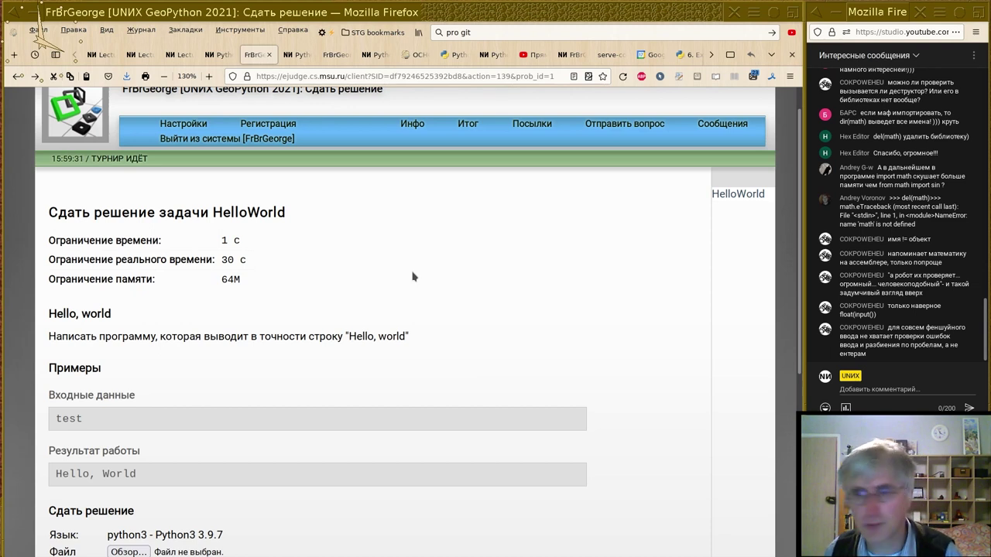
{"action": "scroll", "coordinate": [412, 276], "scroll_direction": "down", "scroll_amount": 3}
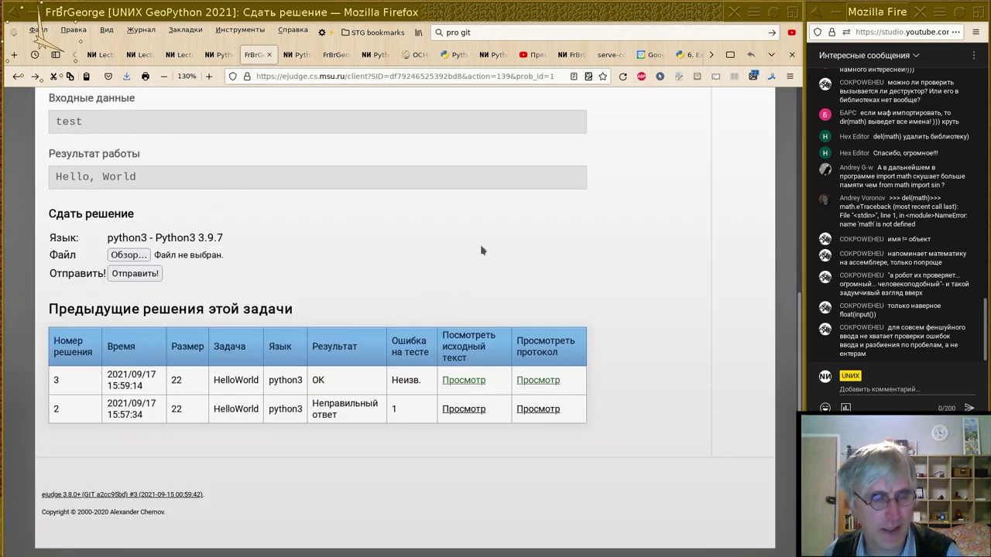
{"action": "scroll", "coordinate": [141, 273], "scroll_direction": "up", "scroll_amount": 2}
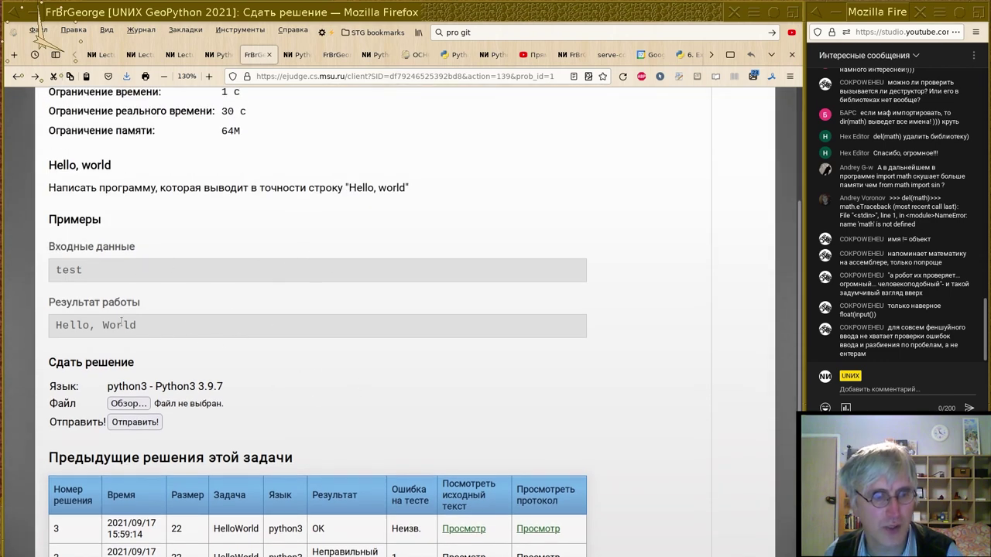
{"action": "triple_click", "coordinate": [150, 325]}
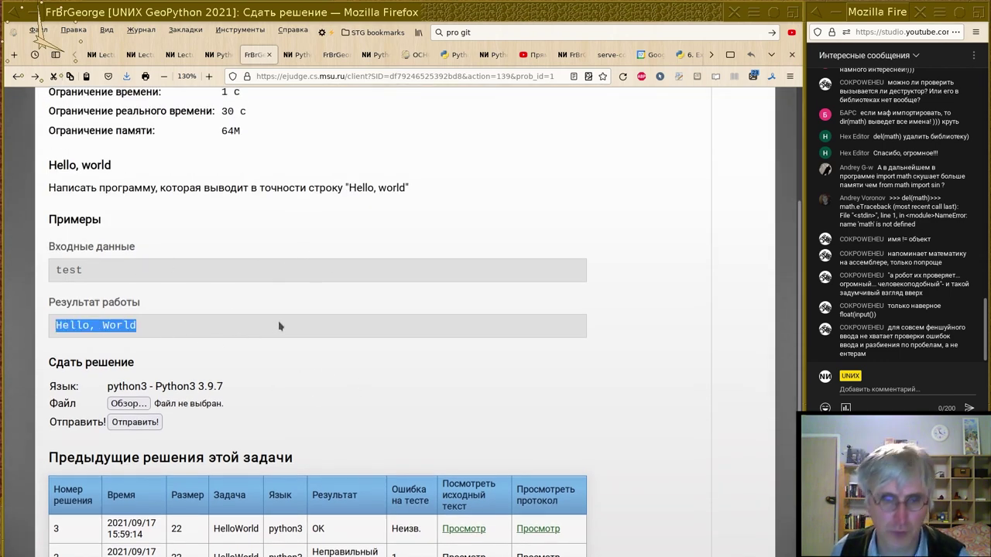
{"action": "scroll", "coordinate": [283, 326], "scroll_direction": "down", "scroll_amount": 2}
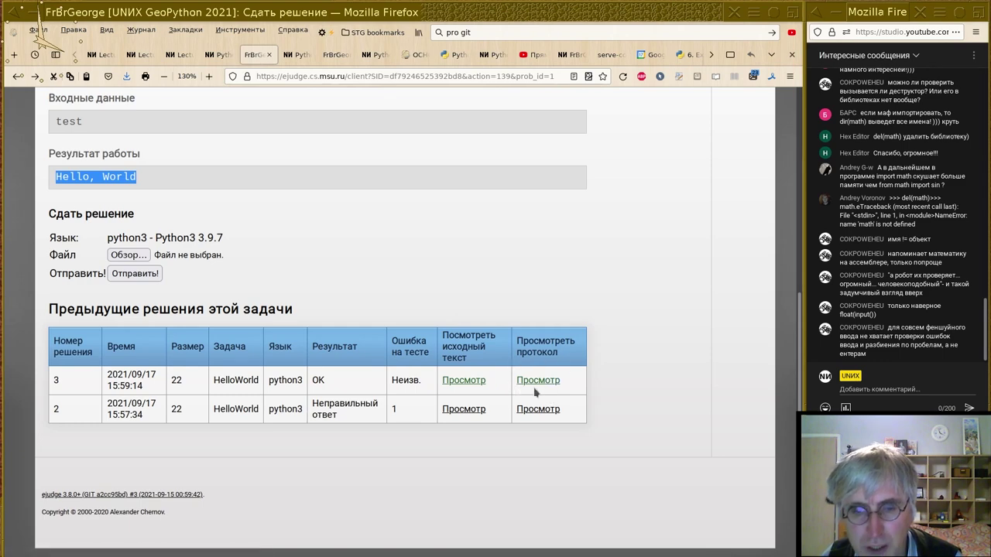
Open the testing protocol of submission 2, highlight the Test #1 details, and return to the submission page.
{"action": "left_click", "coordinate": [542, 411]}
{"action": "scroll", "coordinate": [56, 234], "scroll_direction": "down", "scroll_amount": 3}
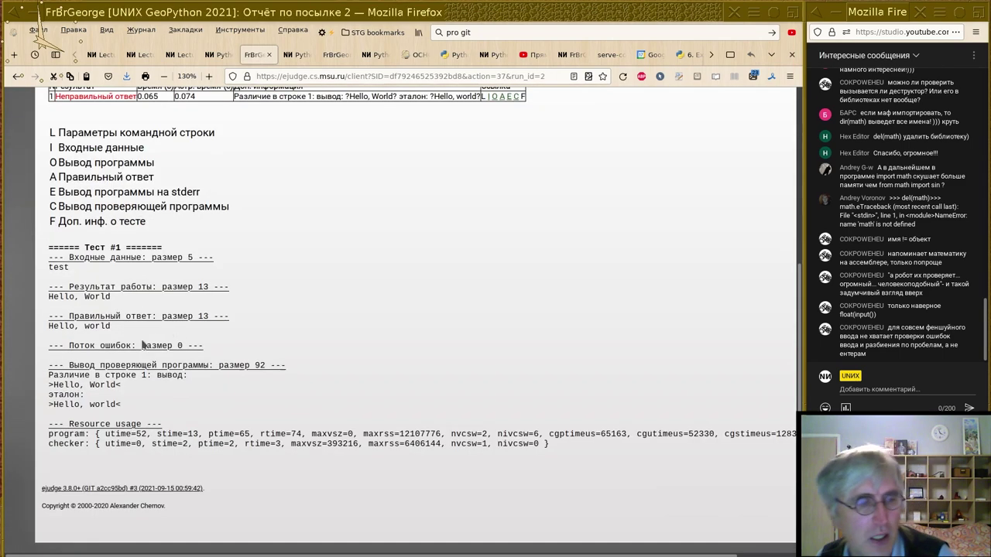
{"action": "left_click_drag", "start_coordinate": [48, 278], "coordinate": [199, 412]}
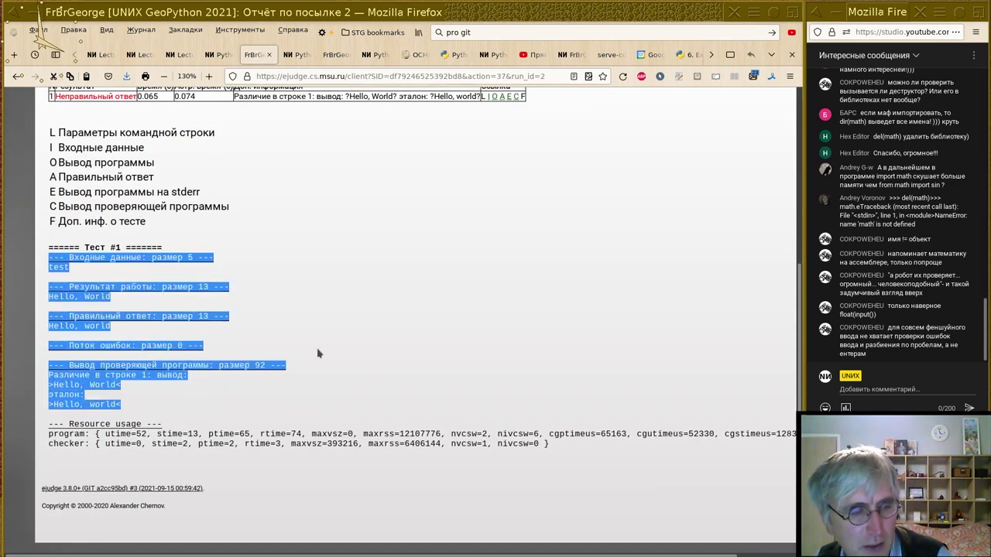
{"action": "left_click", "coordinate": [358, 354]}
{"action": "key", "text": "alt+Left"}
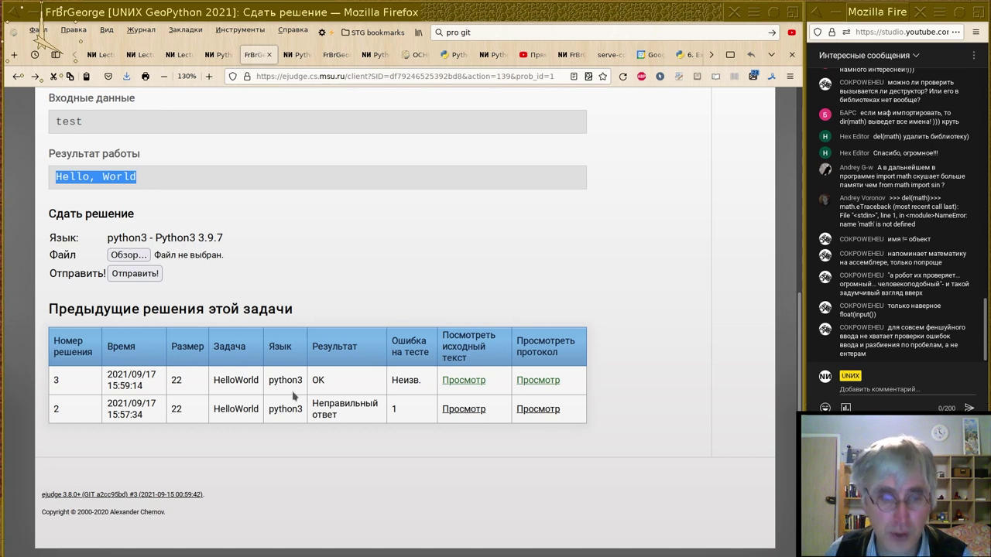
Highlight the result of submission 3, reload the HelloWorld page, and review the problem statement.
{"action": "double_click", "coordinate": [316, 380]}
{"action": "left_click", "coordinate": [344, 393]}
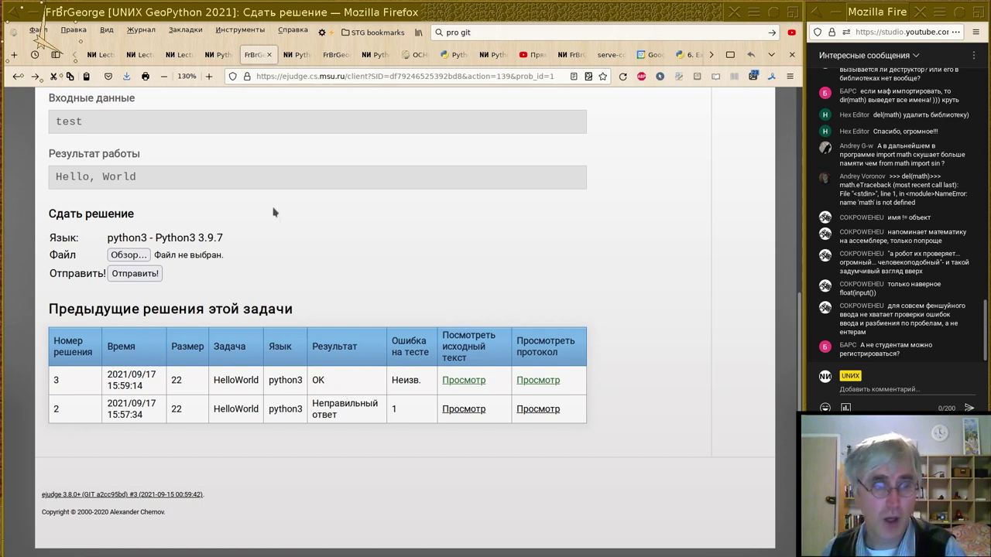
{"action": "key", "text": "F5"}
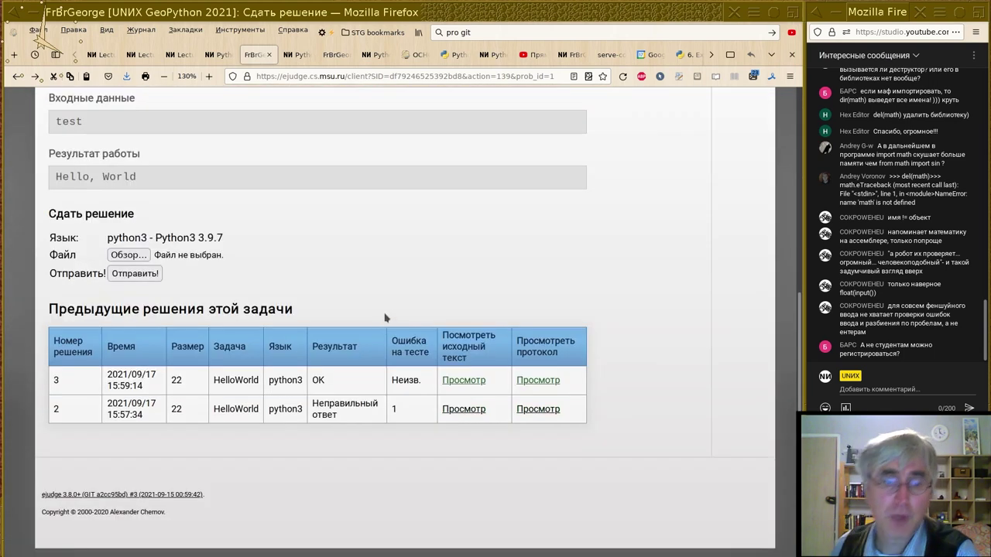
{"action": "scroll", "coordinate": [401, 313], "scroll_direction": "up", "scroll_amount": 10}
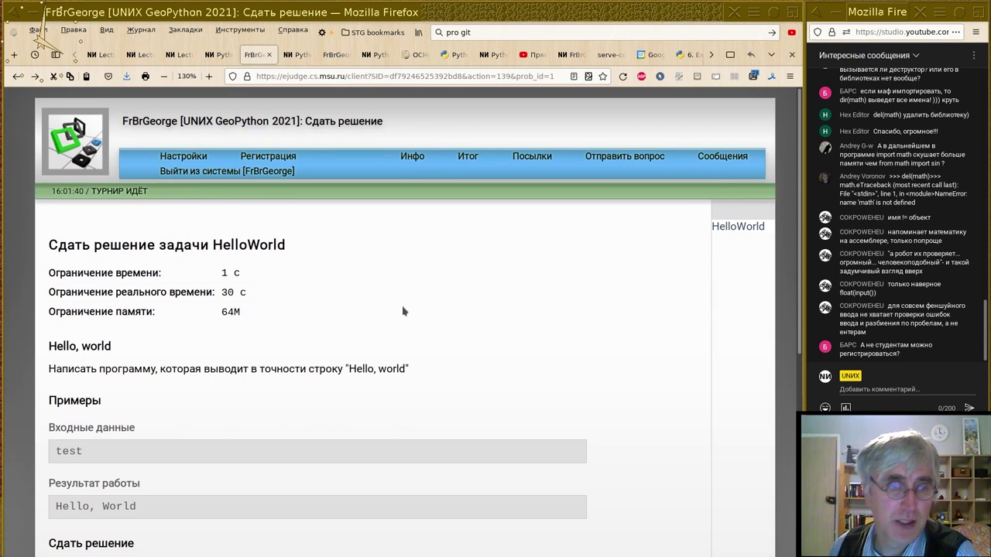
{"action": "scroll", "coordinate": [403, 312], "scroll_direction": "down", "scroll_amount": 2}
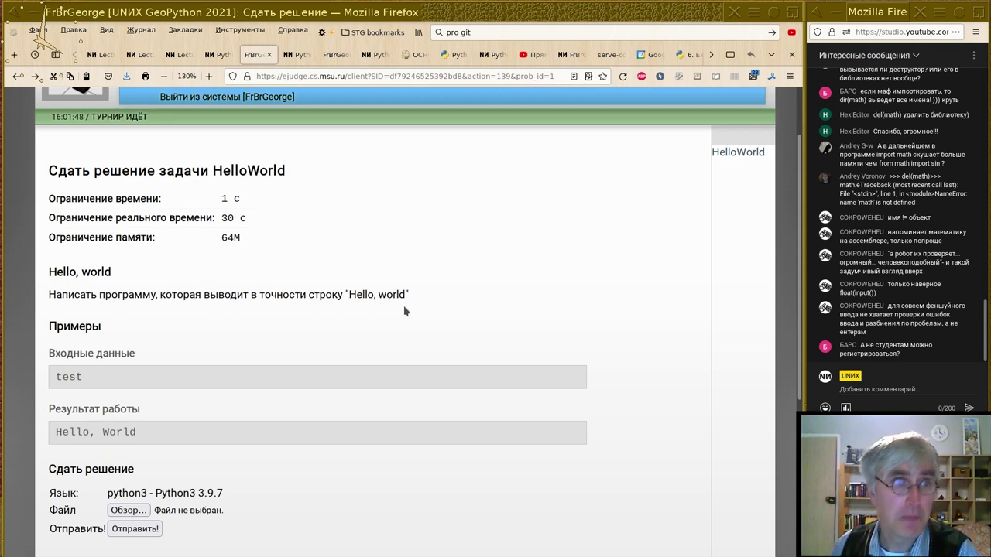
Switch to the 02_NamesInputPrnit lecture page and highlight the TODO item ending its homework section.
{"action": "left_click", "coordinate": [218, 55]}
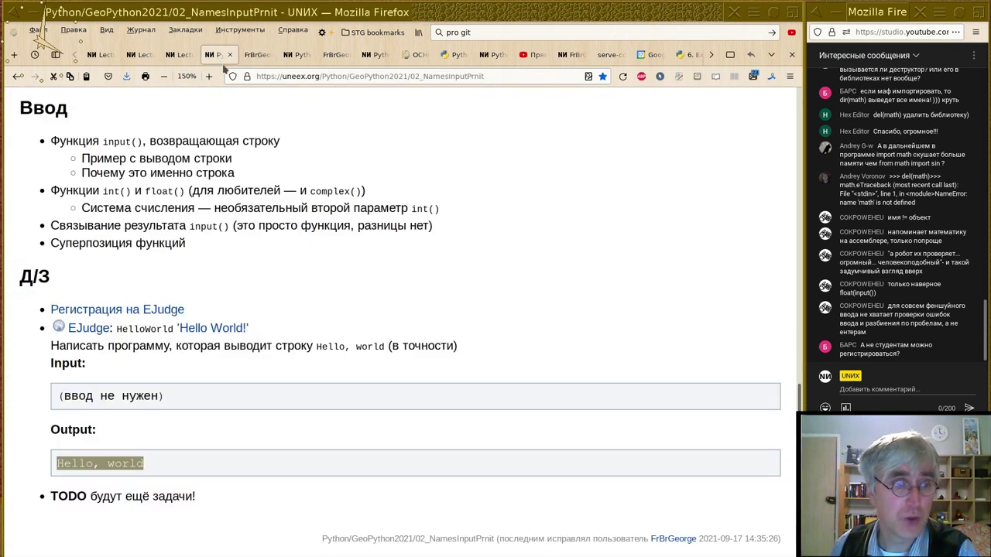
{"action": "scroll", "coordinate": [489, 295], "scroll_direction": "down", "scroll_amount": 2}
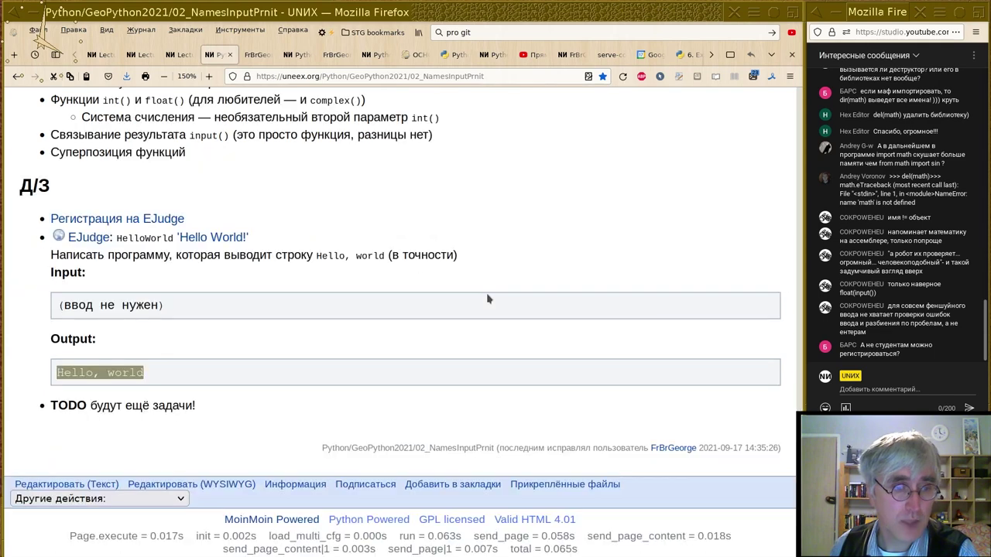
{"action": "triple_click", "coordinate": [135, 404]}
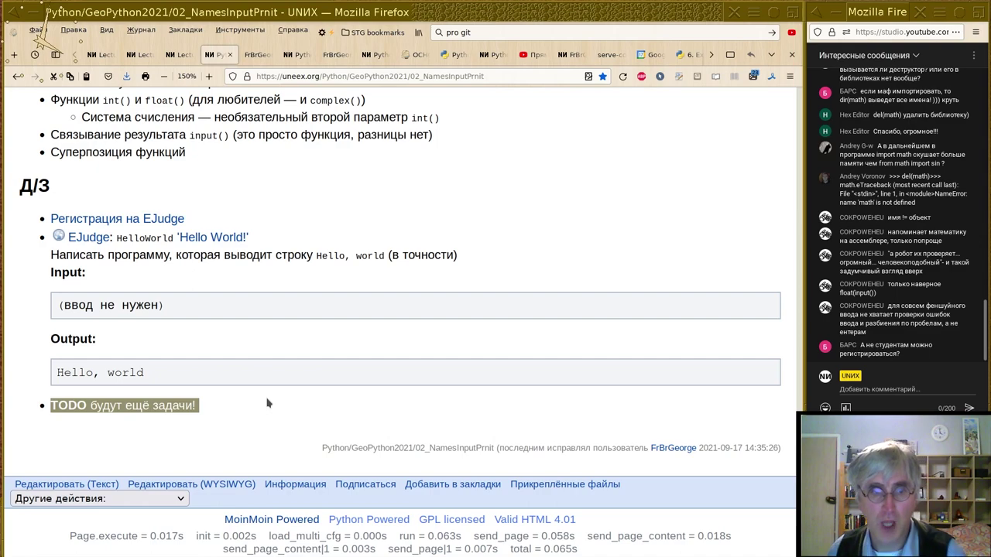
Go to the parent GeoPython2021 course page, look over its lecture table, and open the page for text editing.
{"action": "scroll", "coordinate": [191, 217], "scroll_direction": "up", "scroll_amount": 15}
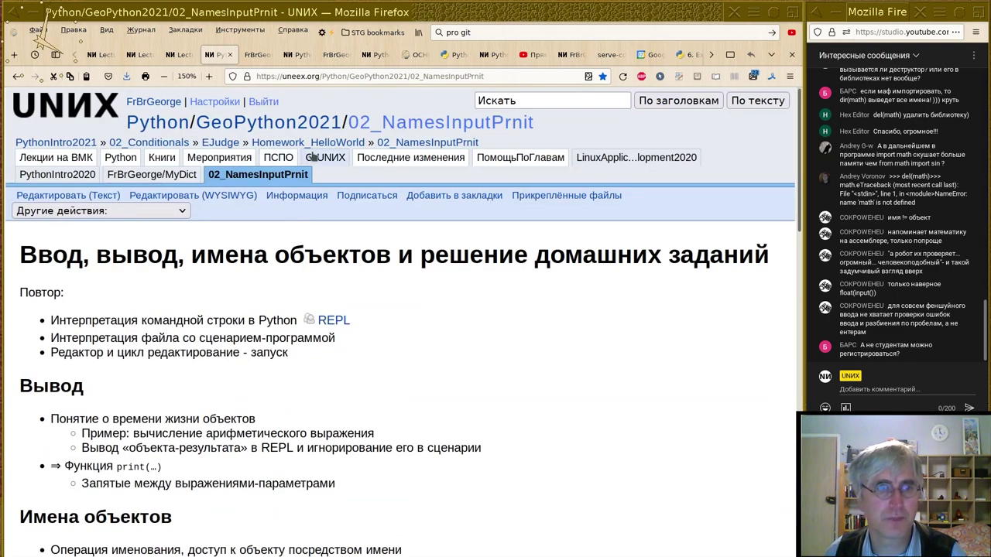
{"action": "left_click", "coordinate": [313, 127]}
{"action": "scroll", "coordinate": [431, 271], "scroll_direction": "down", "scroll_amount": 10}
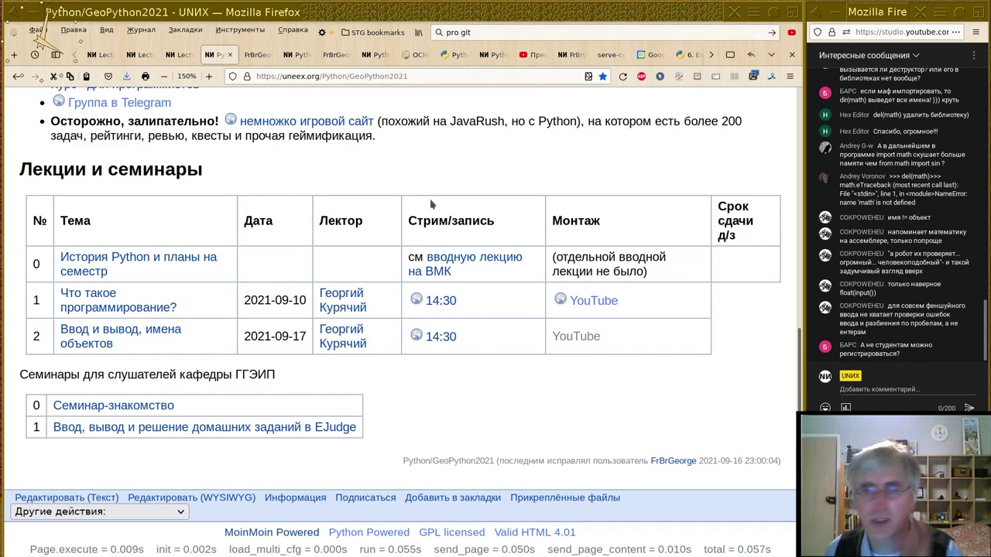
{"action": "scroll", "coordinate": [418, 209], "scroll_direction": "up", "scroll_amount": 3}
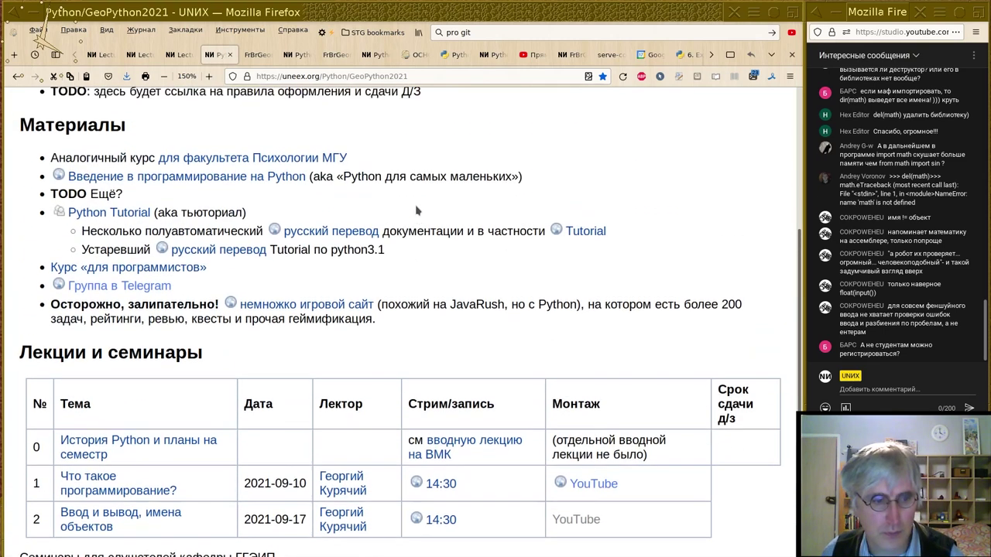
{"action": "scroll", "coordinate": [415, 210], "scroll_direction": "up", "scroll_amount": 4}
{"action": "left_click", "coordinate": [69, 200]}
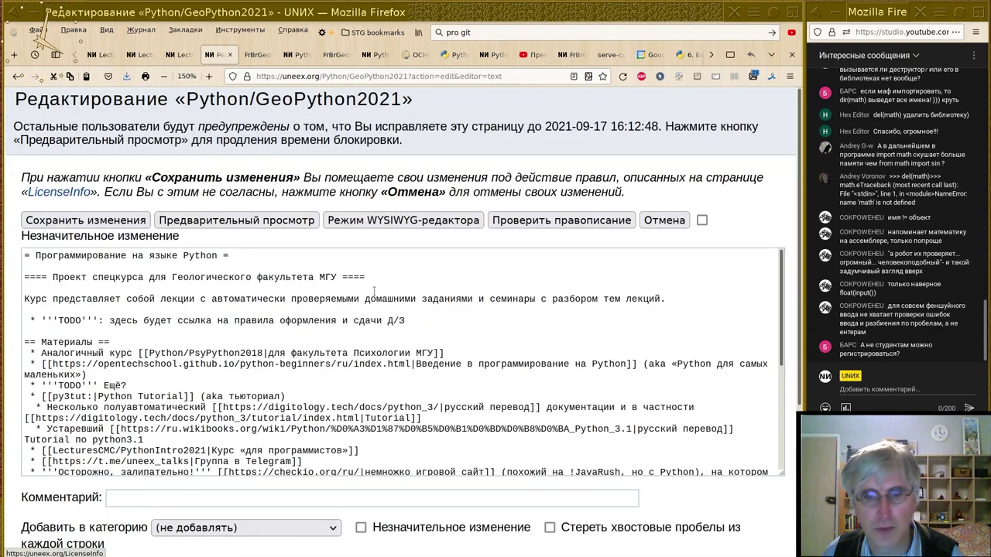
Add an empty homework deadline cell to the end of the rows for lectures 1 and 2.
{"action": "left_click", "coordinate": [523, 379]}
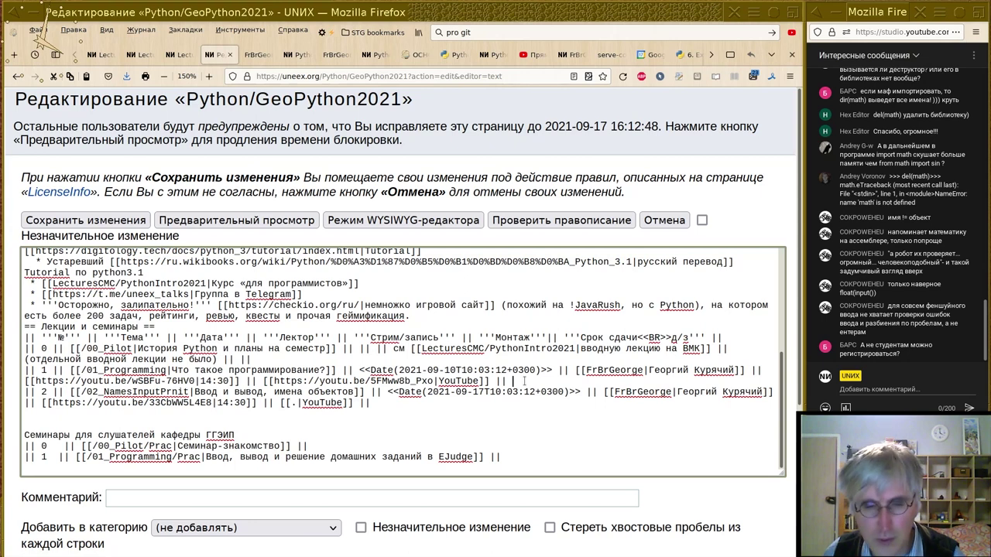
{"action": "type", "text": "||"}
{"action": "left_click", "coordinate": [444, 404]}
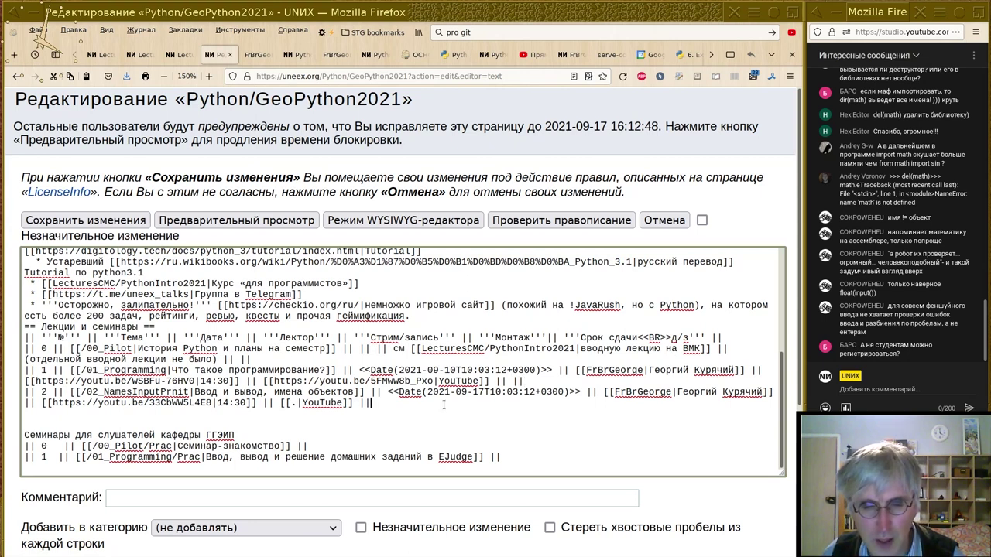
{"action": "type", "text": "||"}
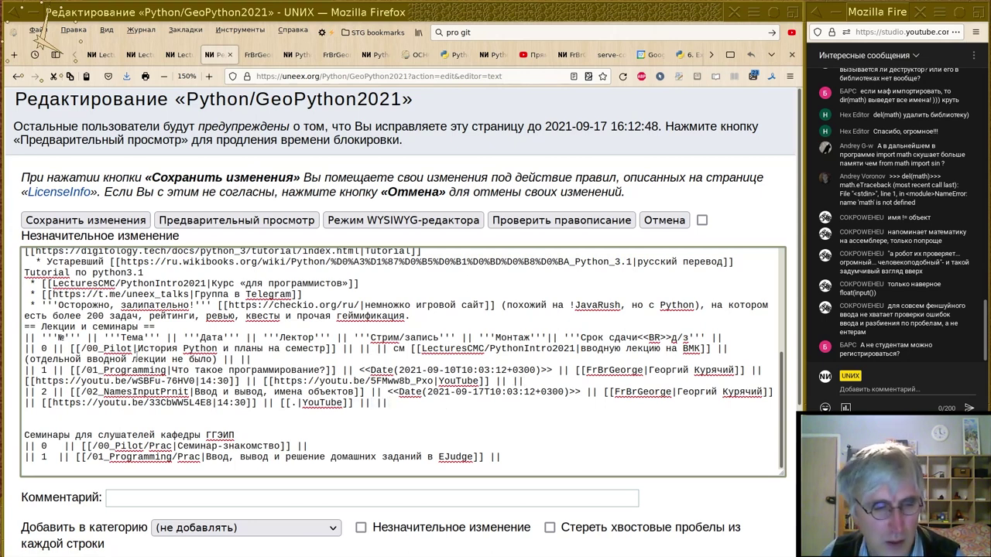
Copy lecture 2's Date macro into its deadline cell, change the date to 2021-09-24, and preview the page's lecture table.
{"action": "left_click", "coordinate": [388, 391]}
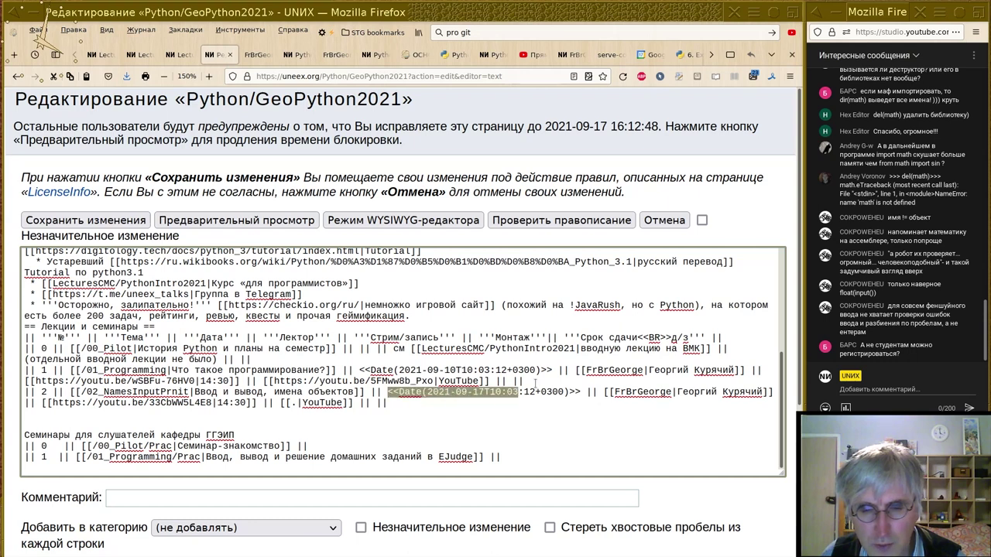
{"action": "key", "text": "shift+Home"}
{"action": "left_click", "coordinate": [580, 392], "text": "shift"}
{"action": "key", "text": "ctrl+c"}
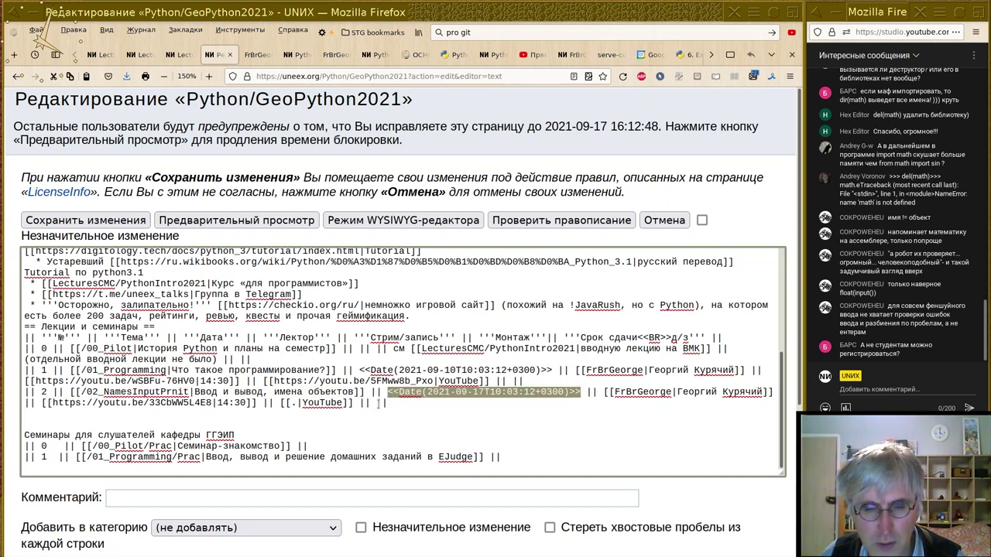
{"action": "left_click", "coordinate": [376, 404]}
{"action": "key", "text": "ctrl+v"}
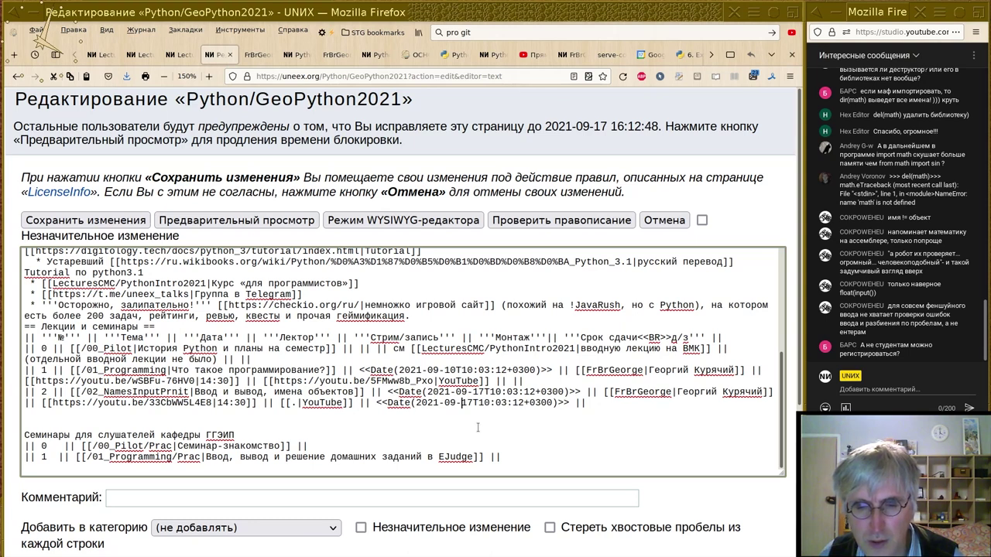
{"action": "key", "text": "BackSpace"}
{"action": "key", "text": "BackSpace"}
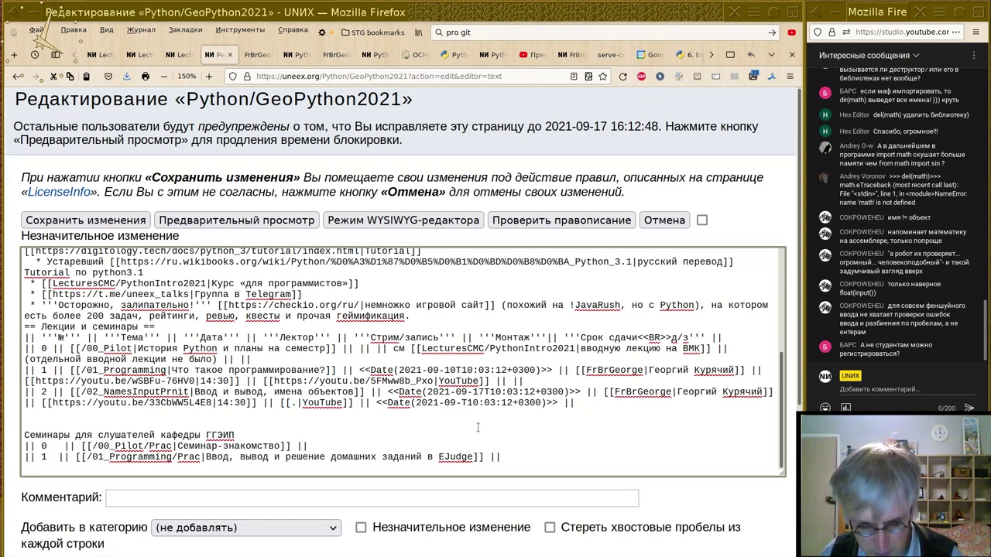
{"action": "type", "text": "24"}
{"action": "left_click", "coordinate": [240, 222]}
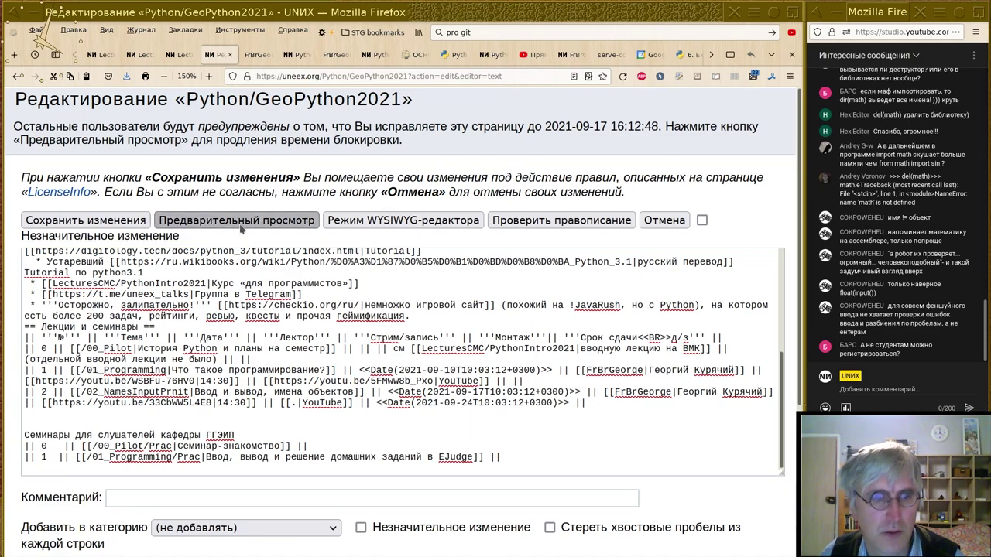
{"action": "scroll", "coordinate": [452, 267], "scroll_direction": "down", "scroll_amount": 3}
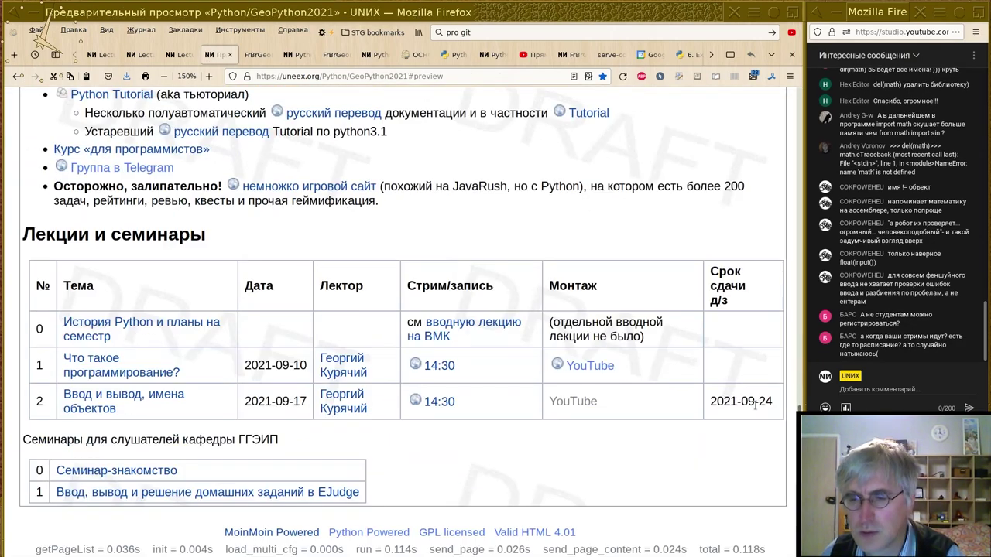